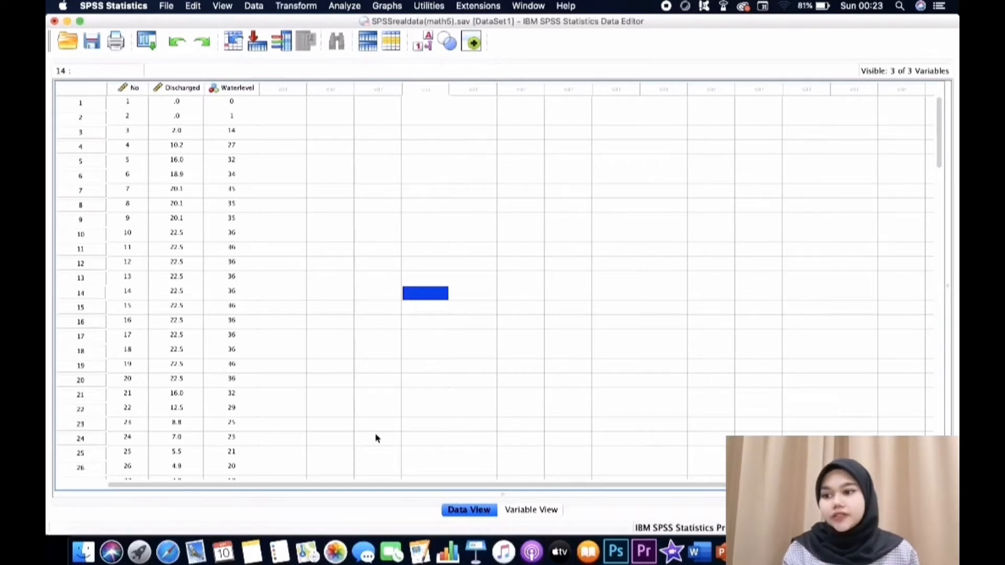
- Examine the No, Discharged and Waterlevel data rows and the definitions of these three variables
scroll(377, 438, down, 5)
scroll(376, 437, up, 5)
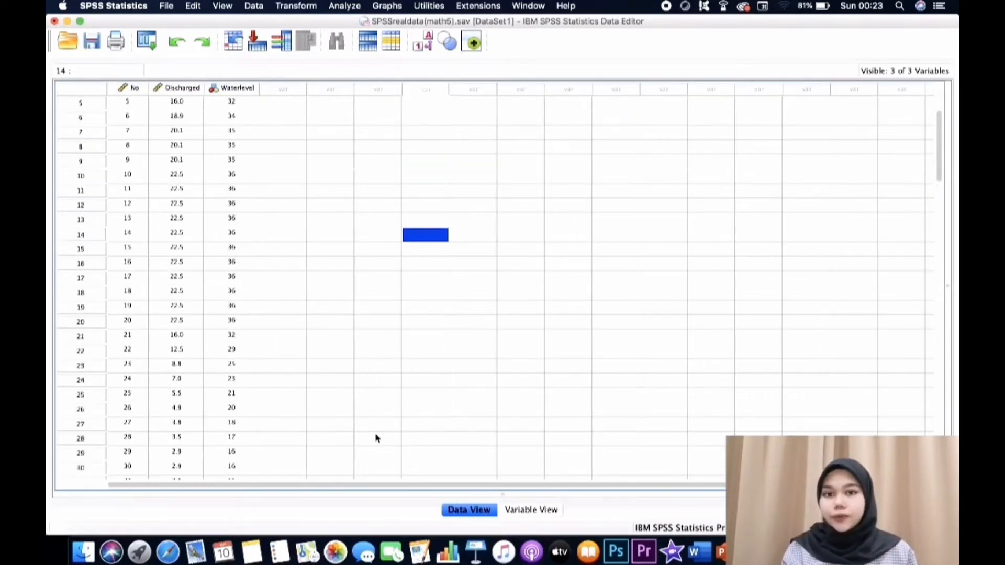
click(505, 510)
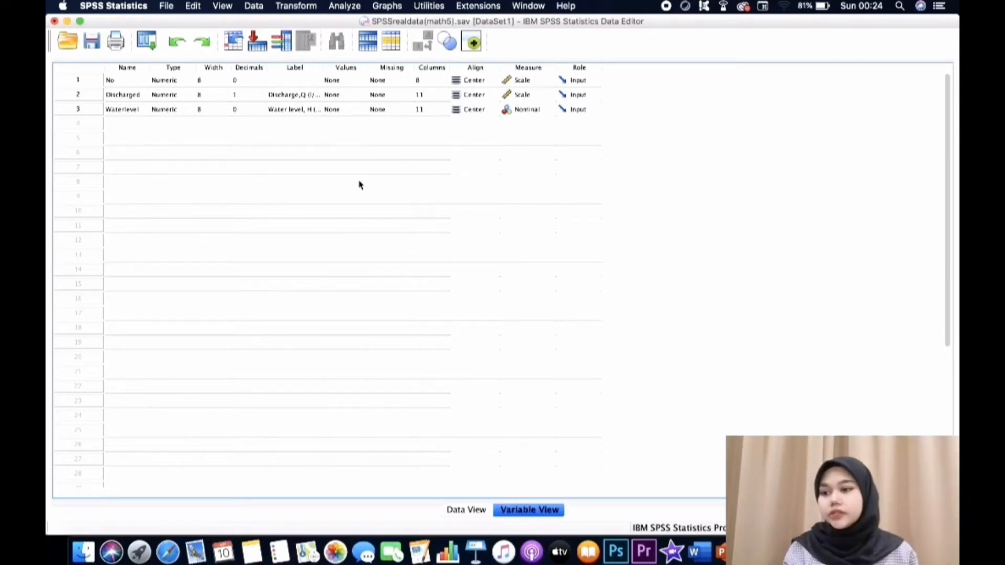
click(451, 512)
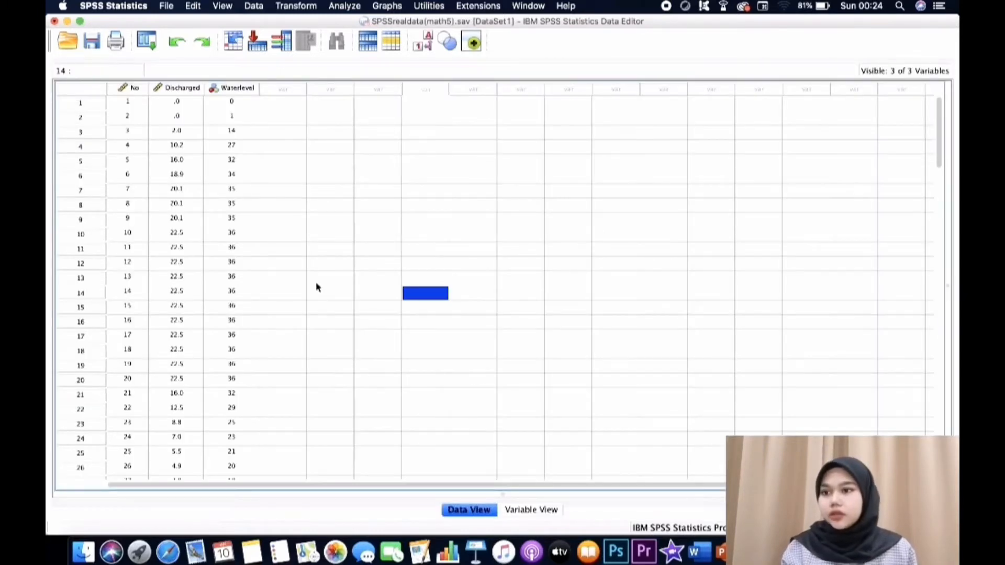
scroll(316, 287, down, 10)
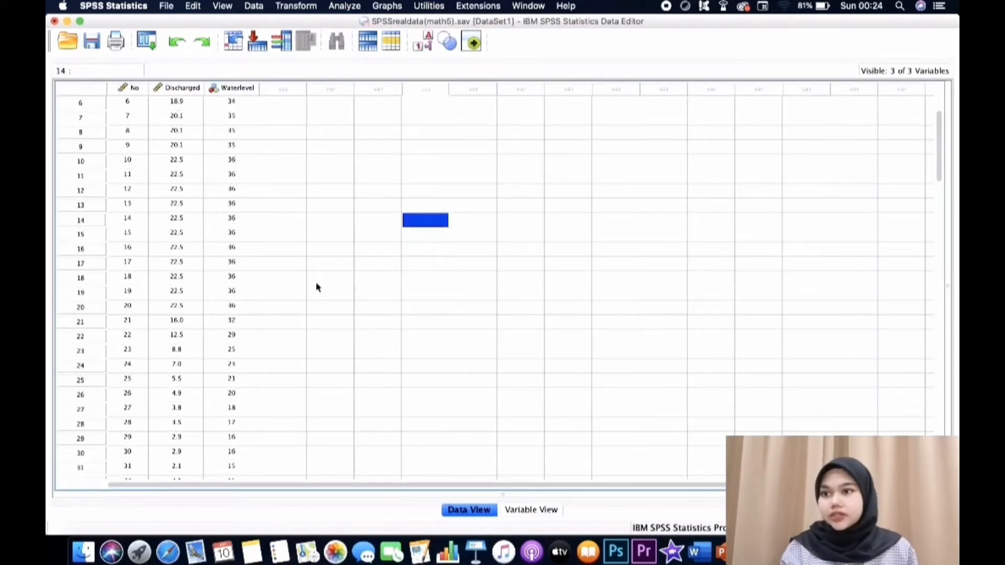
scroll(316, 287, down, 20)
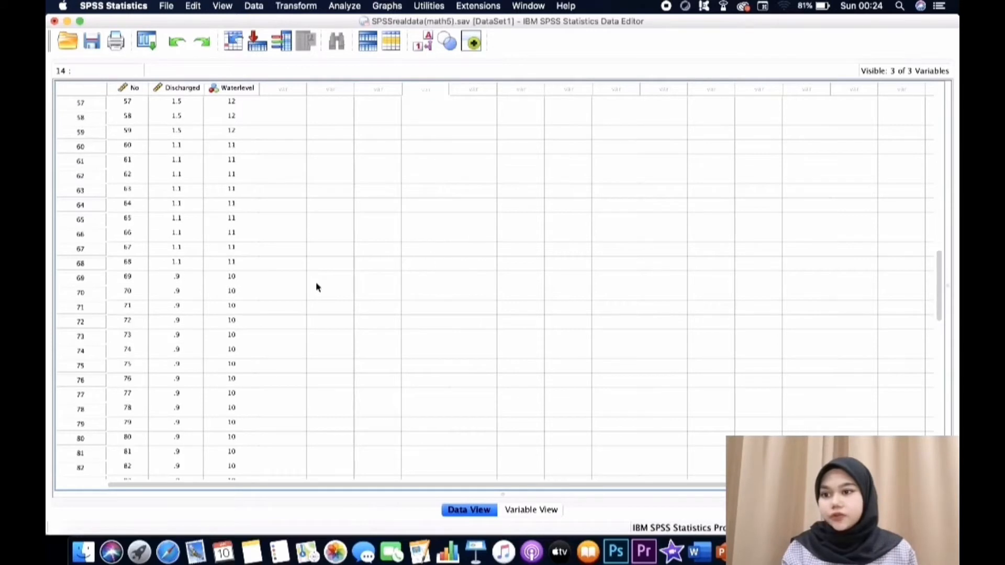
scroll(315, 286, down, 7)
scroll(316, 287, up, 18)
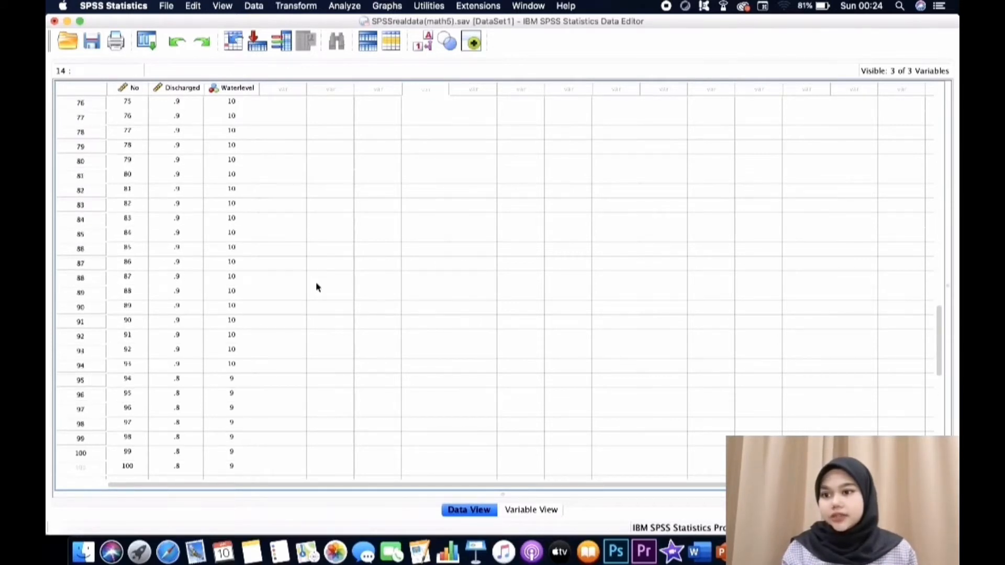
scroll(315, 287, up, 20)
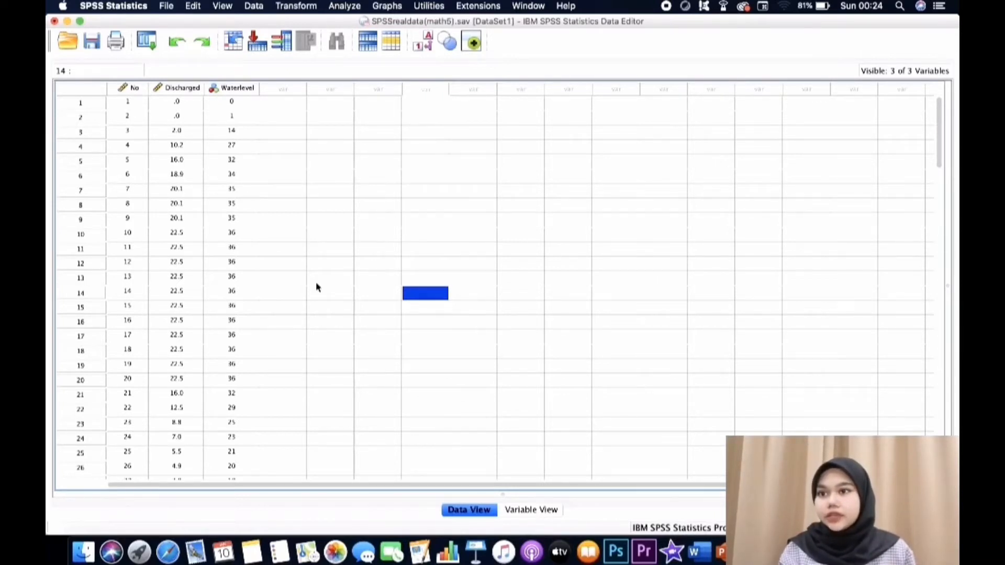
- Run Descriptives on Discharge and Water level, reporting mean, standard deviation, minimum and maximum
click(339, 5)
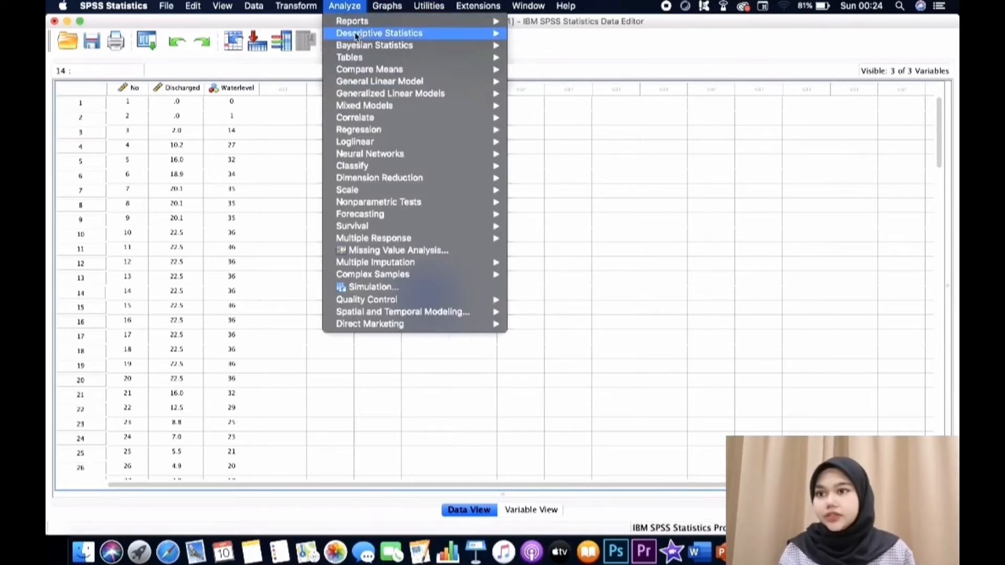
mouse_move(414, 33)
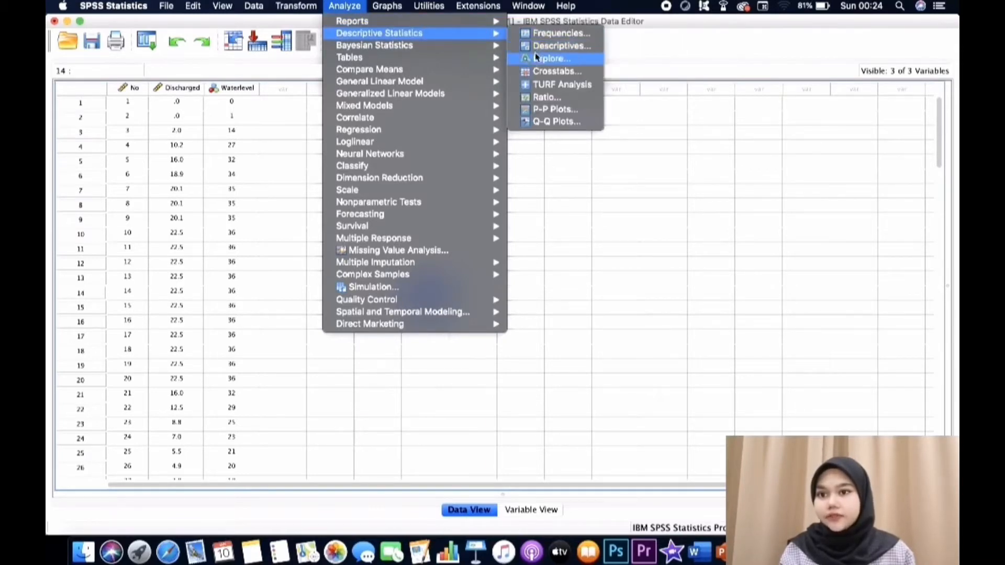
click(558, 47)
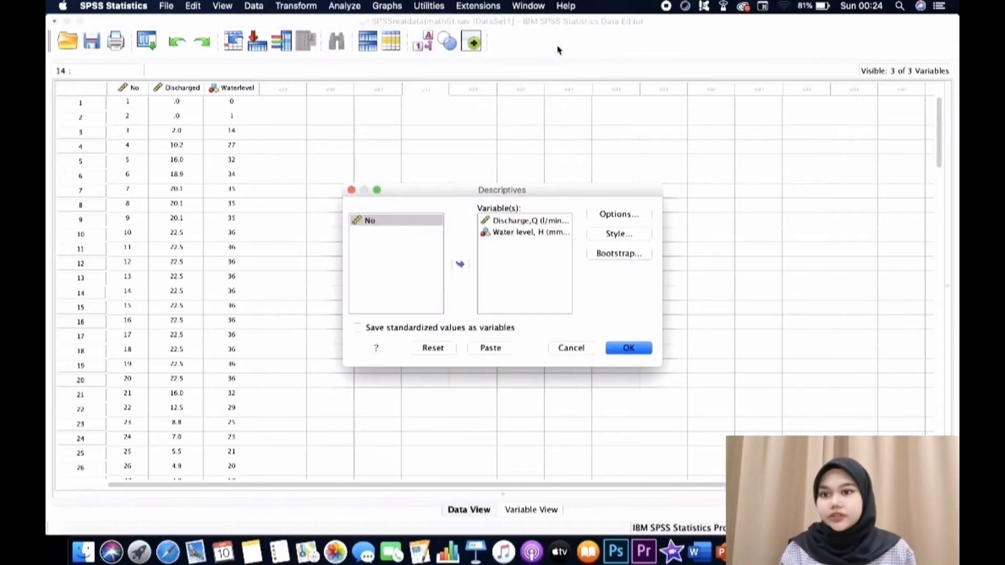
click(501, 221)
click(504, 233)
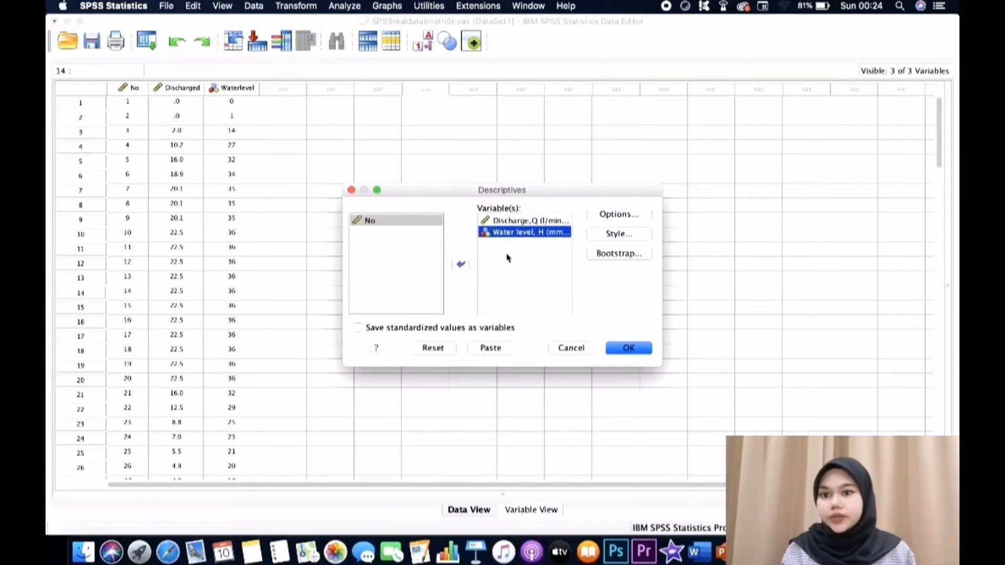
click(617, 216)
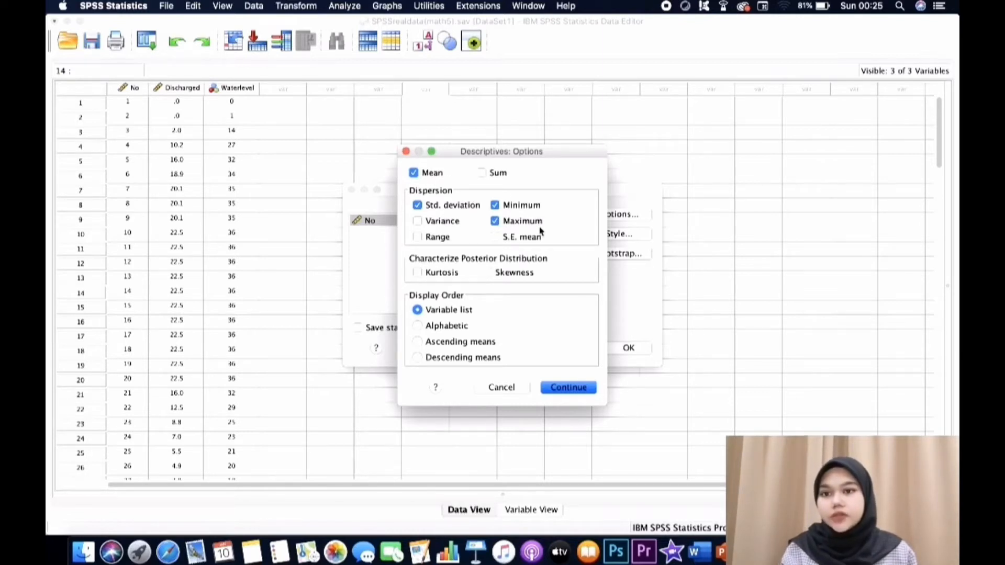
click(567, 392)
click(630, 348)
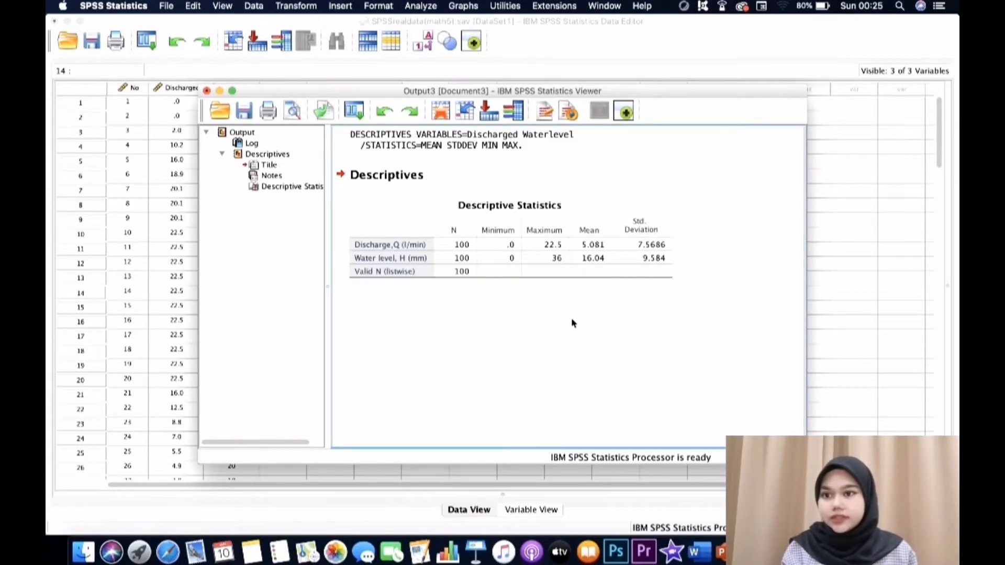
click(499, 235)
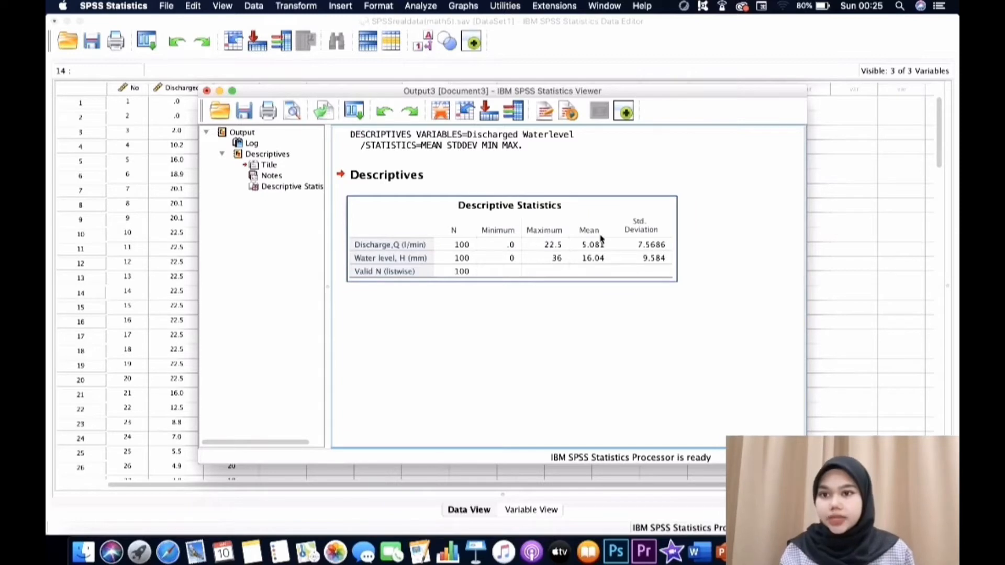
click(635, 337)
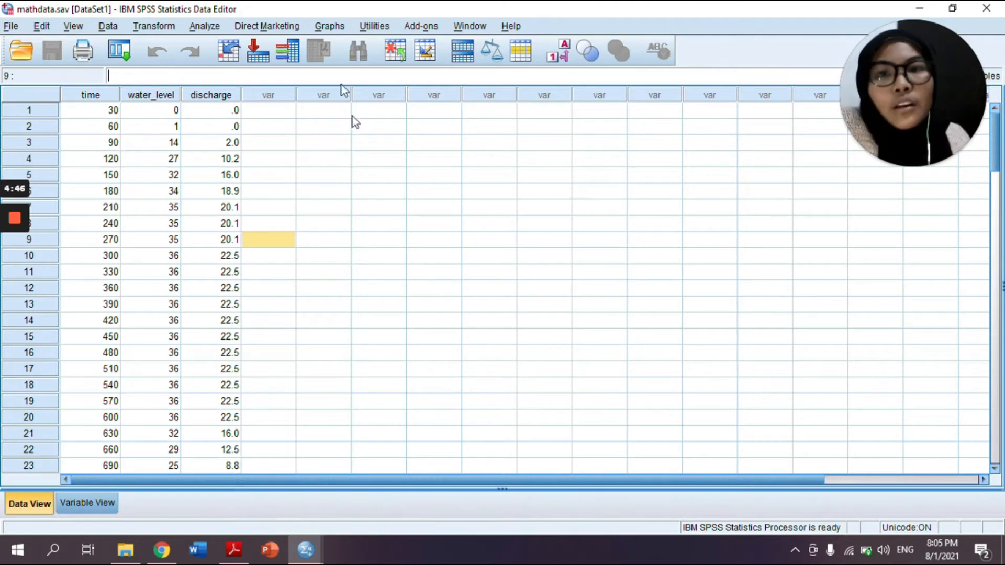
- Create a simple scatterplot from mathdata.sav with Water Level (mm) on the Y axis and Discharge (1/min) on the X axis
click(329, 26)
mouse_move(356, 128)
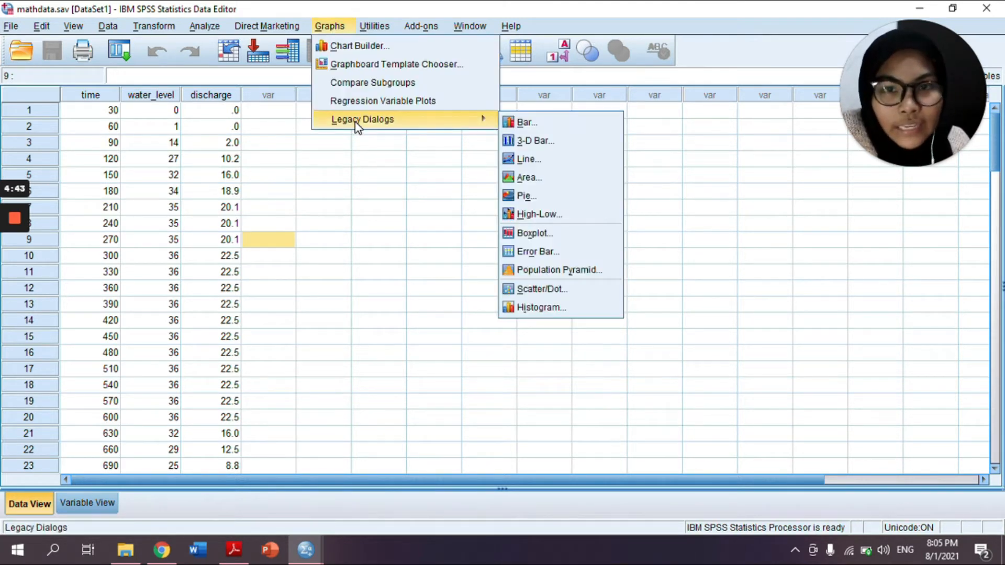
click(523, 289)
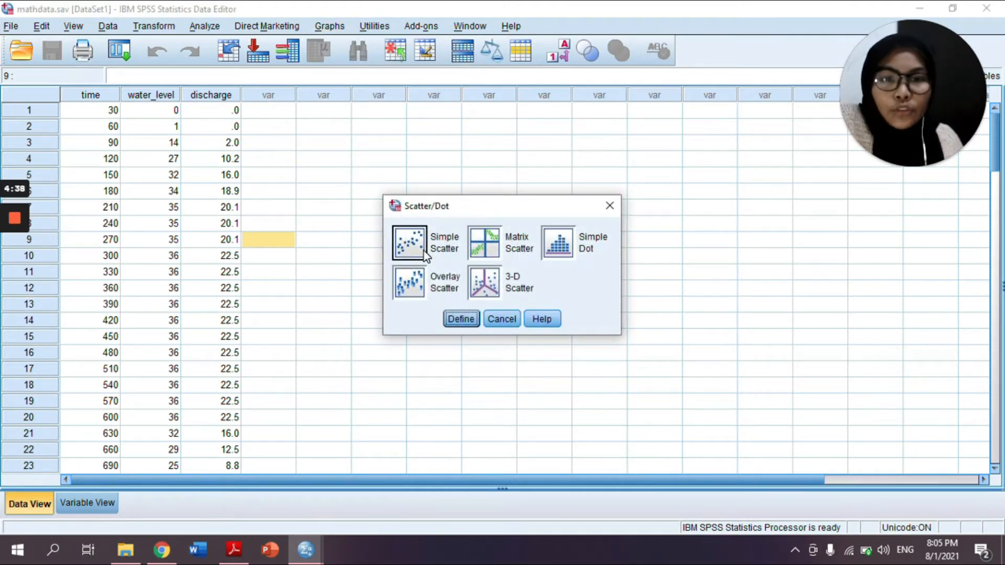
click(460, 318)
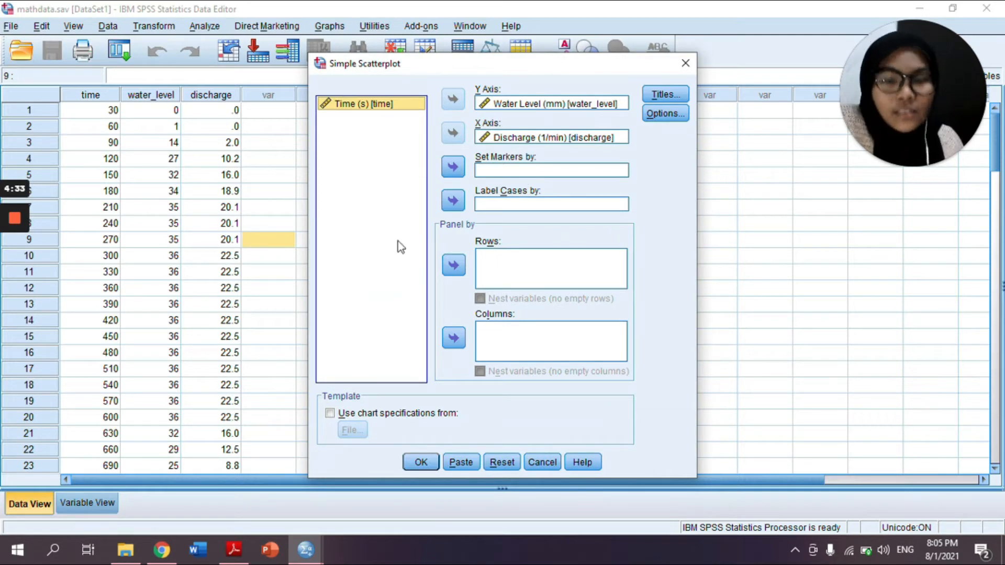
click(419, 464)
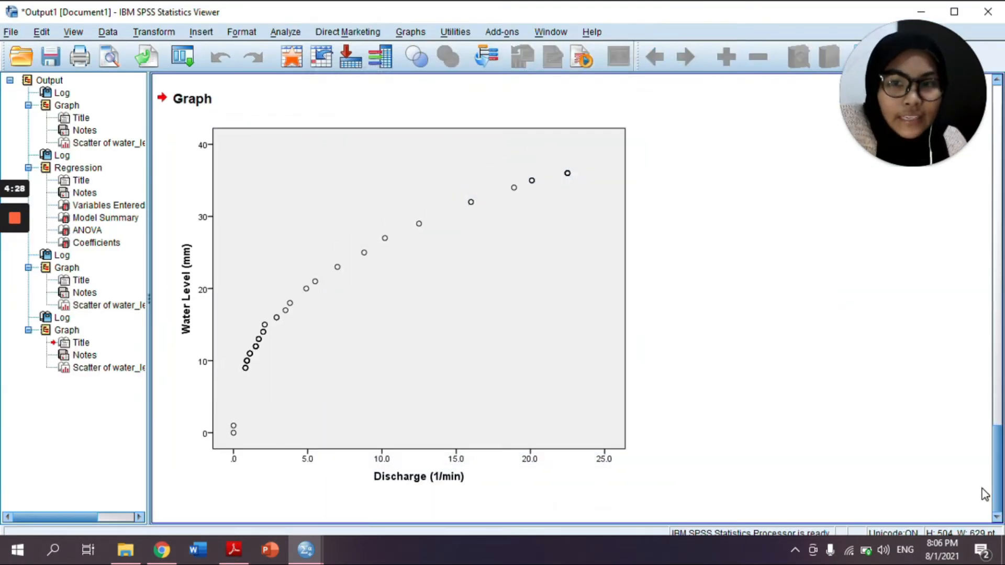
- Add a linear fit line with its equation label attached and no confidence intervals to the new scatterplot
click(387, 228)
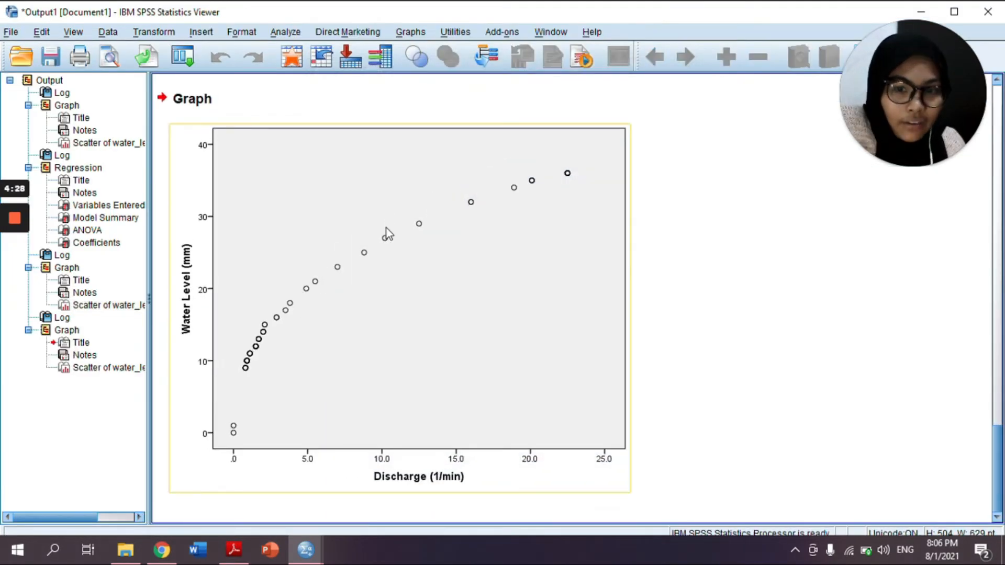
double_click(491, 276)
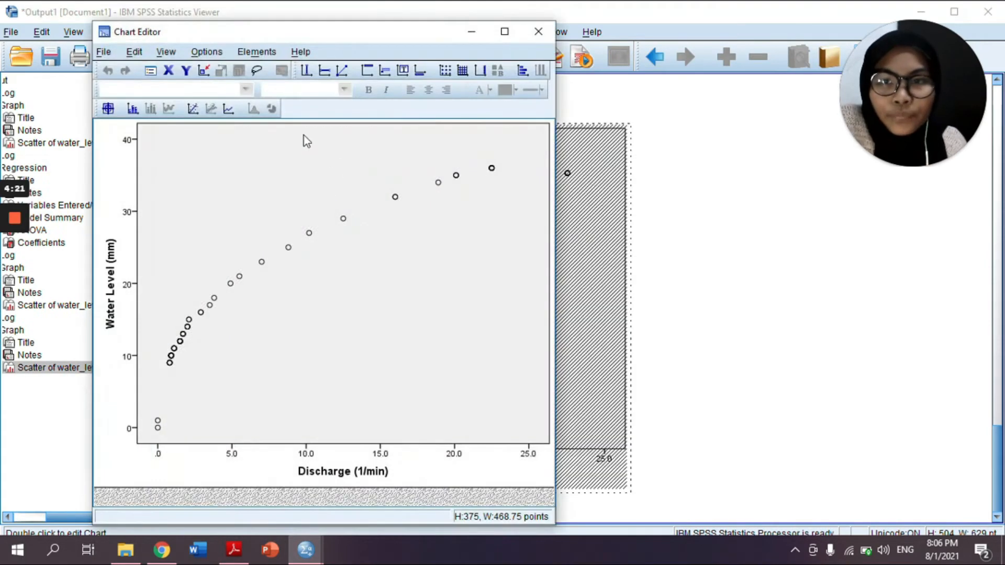
click(195, 109)
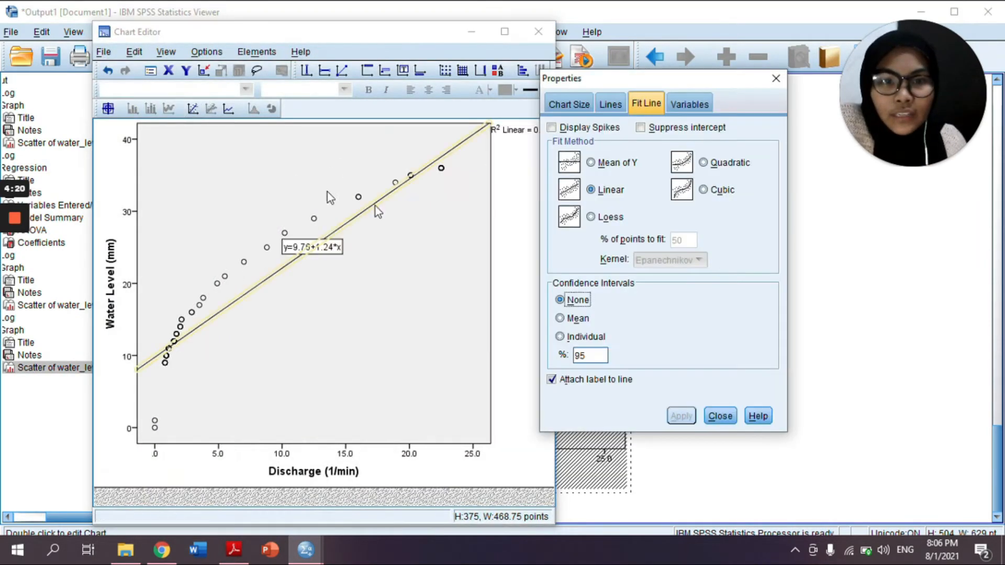
click(723, 421)
click(538, 32)
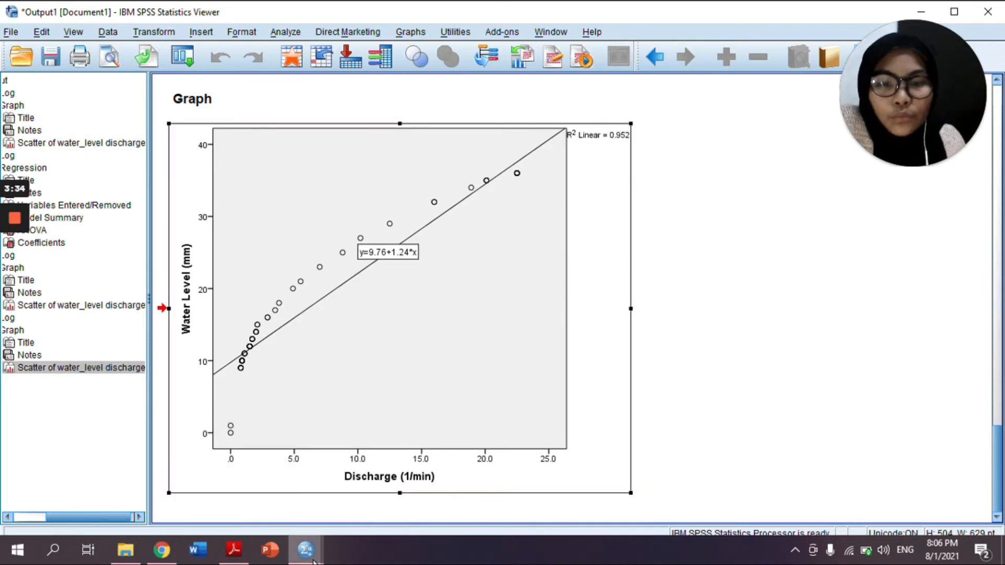
- Run a linear regression on mathdata.sav with Water Level as dependent, Discharge as independent and the Enter method, and review the output tables
click(305, 549)
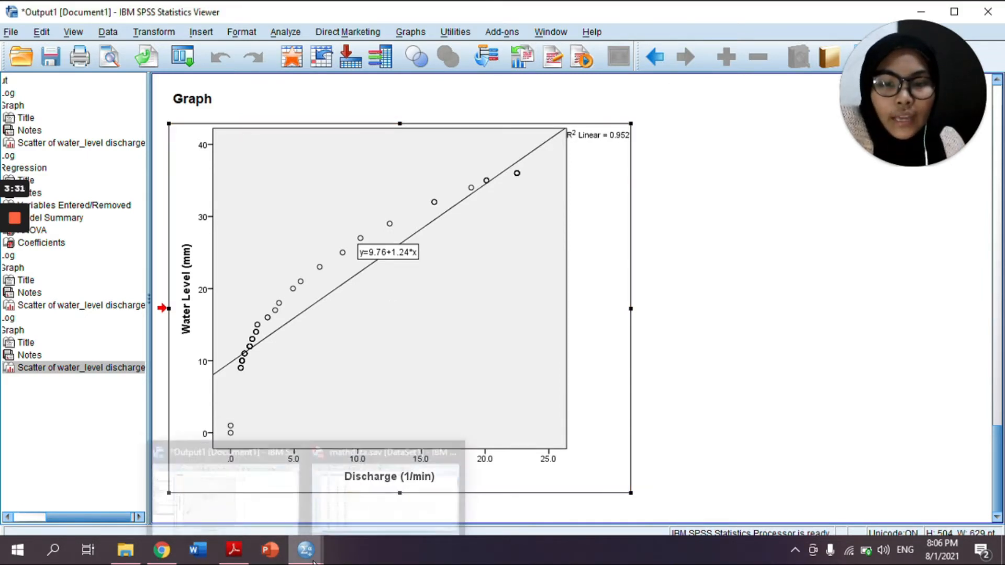
click(384, 487)
click(204, 26)
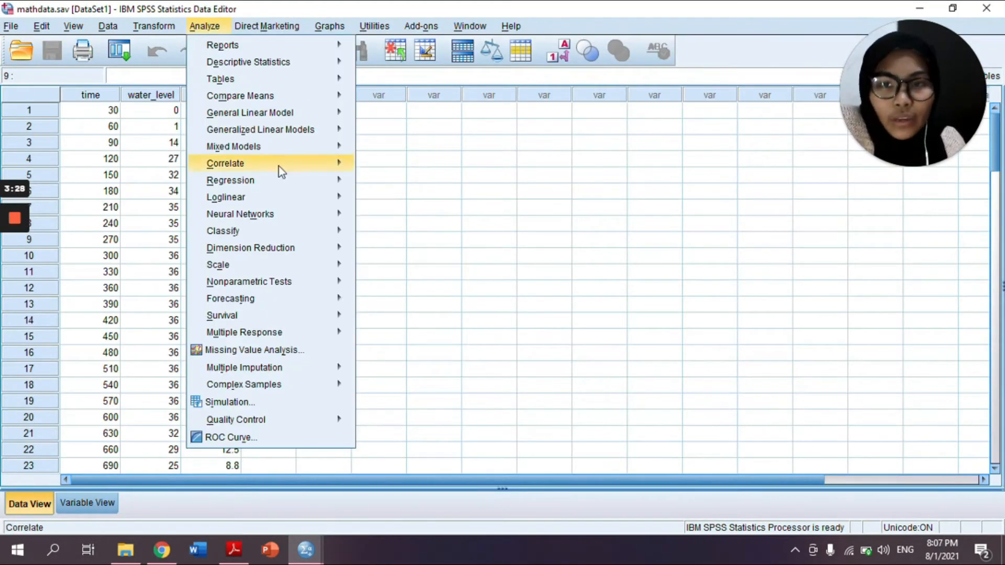
mouse_move(272, 185)
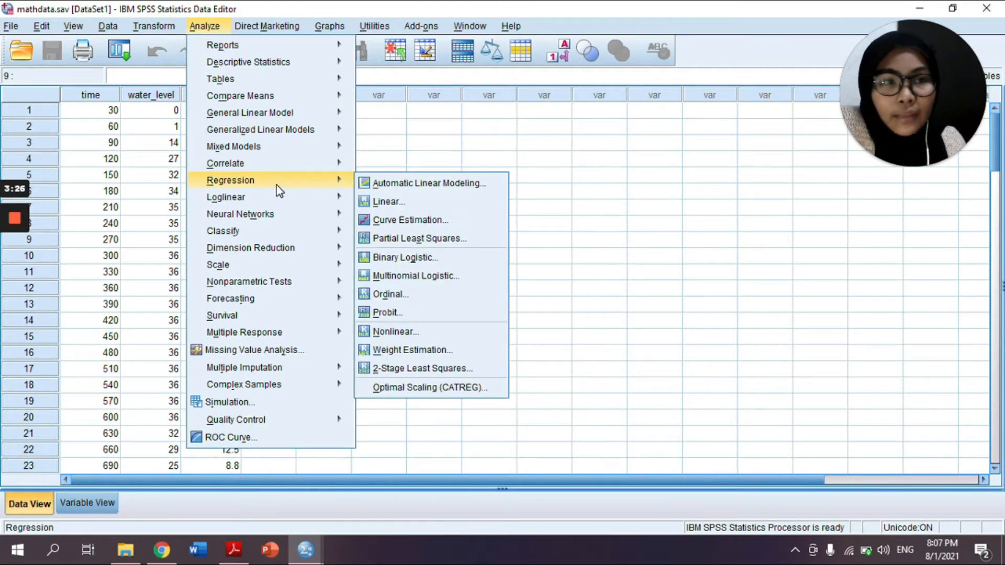
click(401, 206)
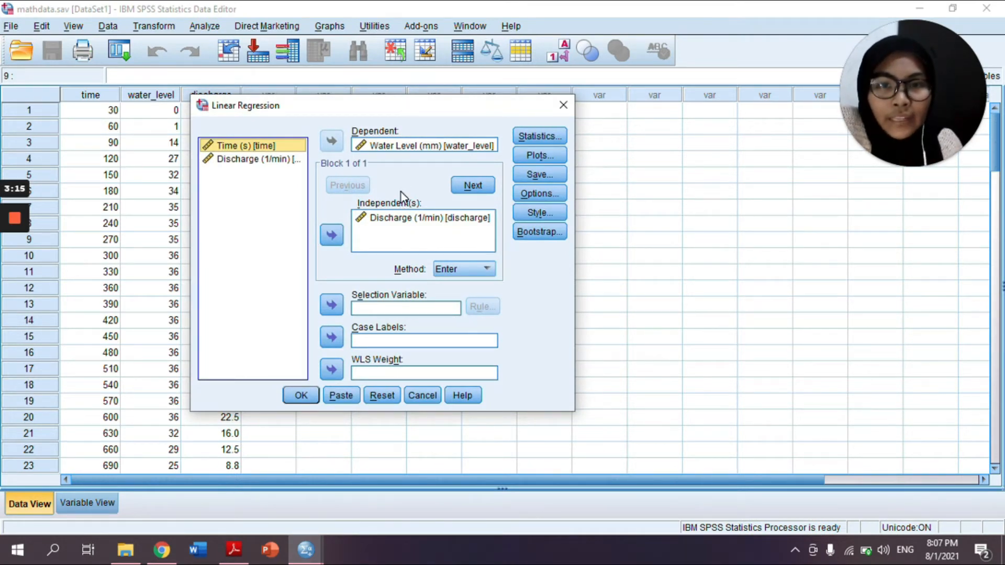
click(301, 395)
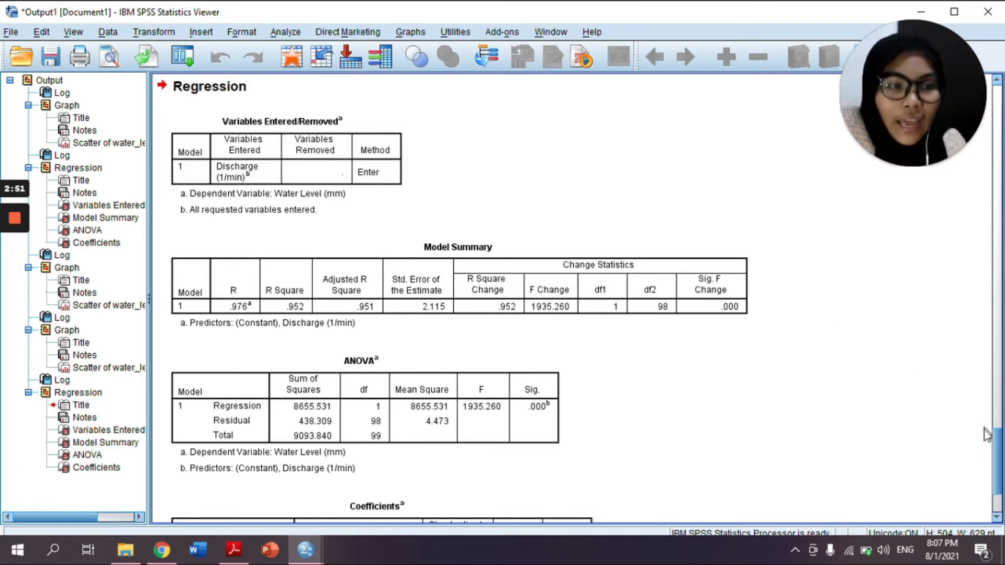
drag(999, 445, 1001, 466)
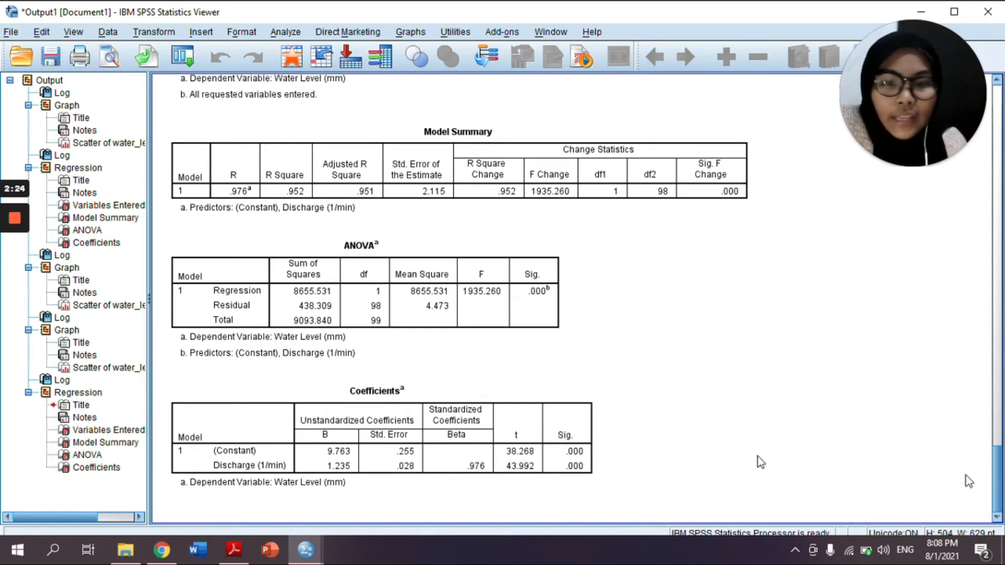
- Run a one-sample t test on Water Level and Discharge with a test value of 0
click(204, 26)
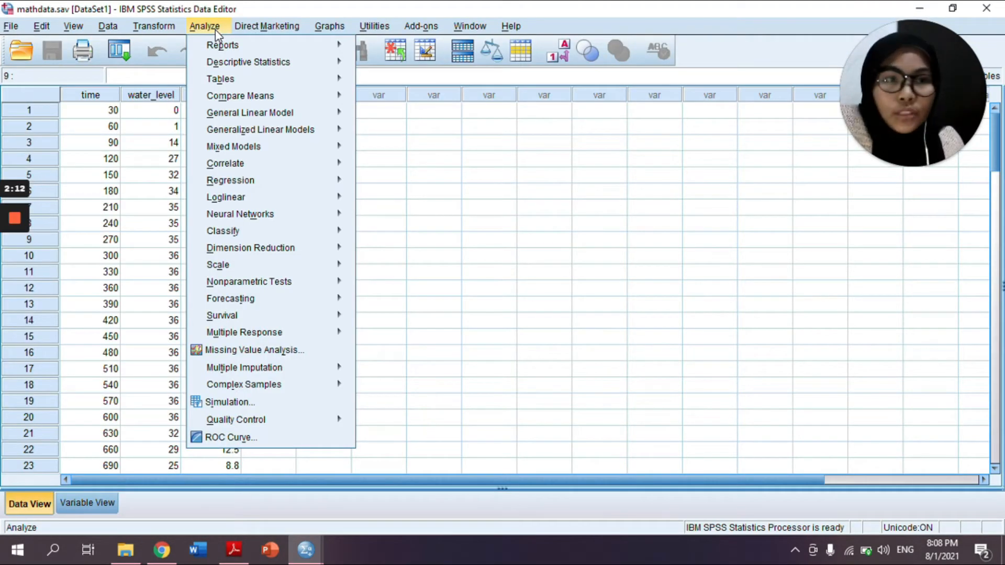
mouse_move(244, 100)
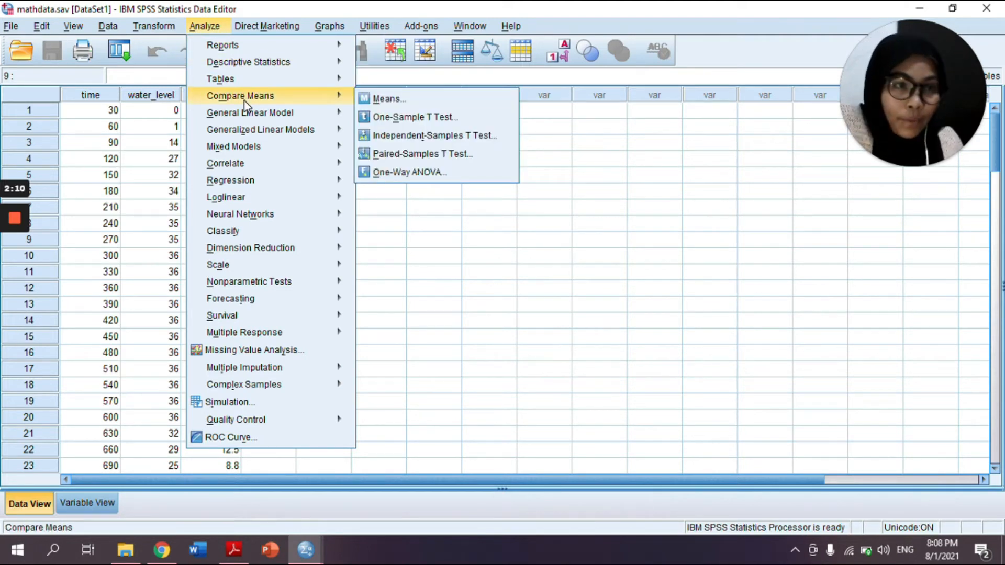
click(390, 118)
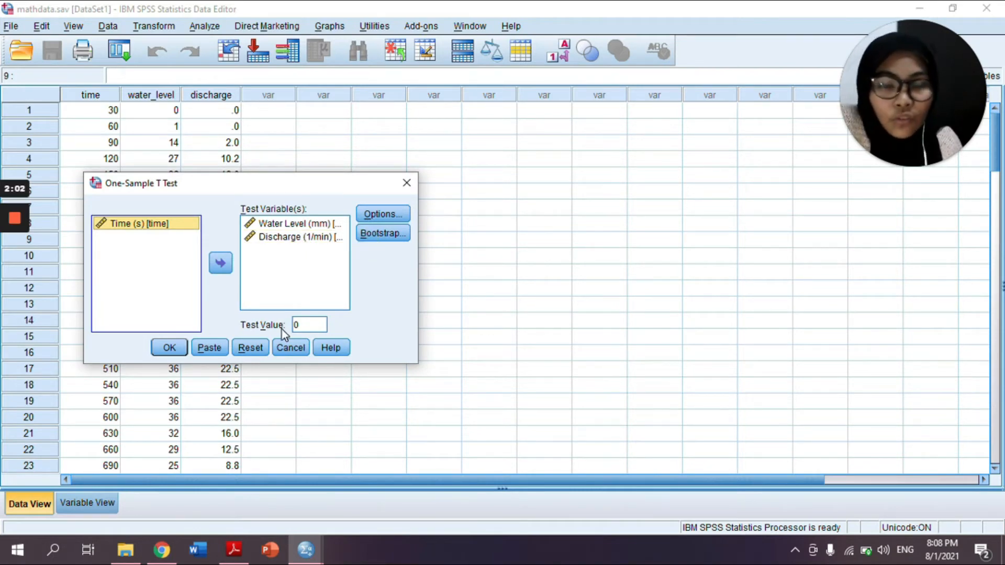
click(176, 351)
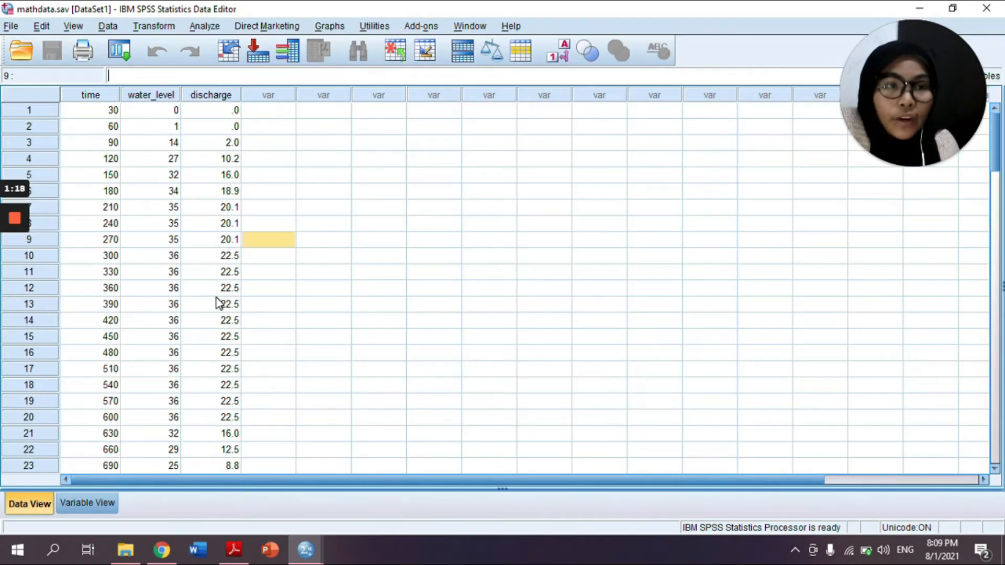
- Run a two-tailed bivariate Pearson correlation between Water Level (mm) and Discharge (1/min), with significant correlations flagged
click(200, 27)
mouse_move(331, 164)
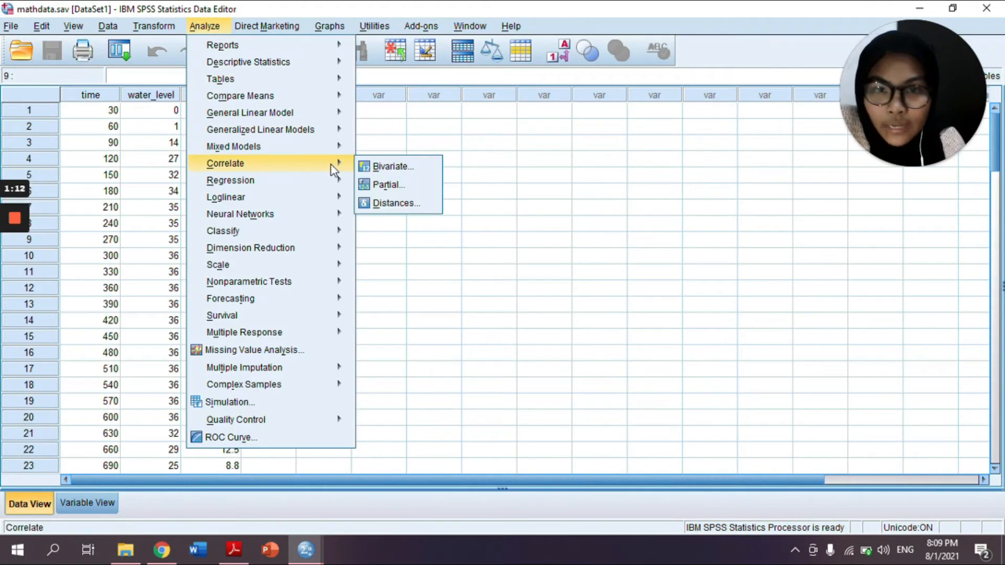
click(365, 167)
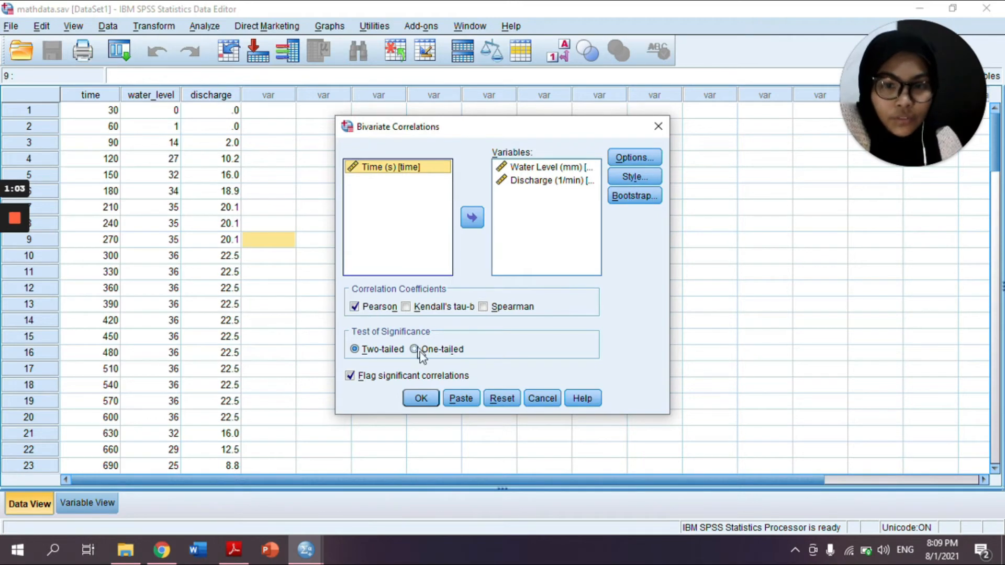
click(419, 398)
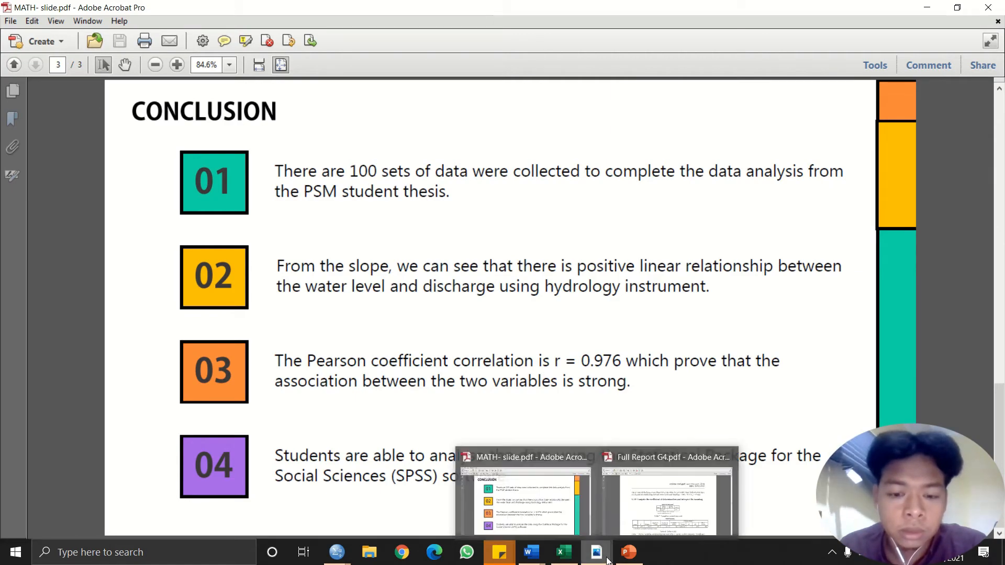
- Switch to Word and look through the slope profile data table in projectproposal latest (30.12.20).docx
mouse_move(531, 553)
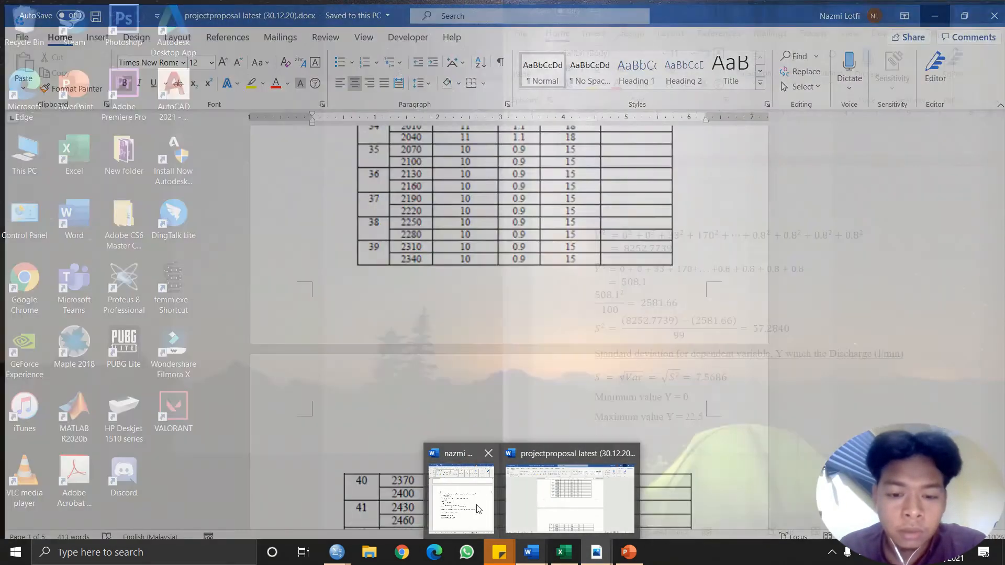
click(556, 488)
scroll(557, 488, up, 3)
drag(999, 377, 1001, 429)
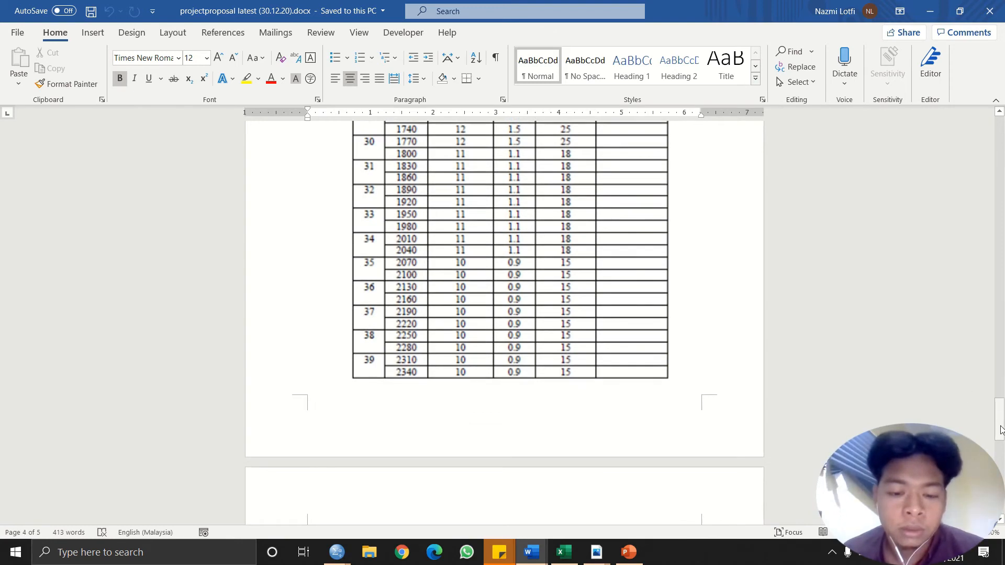
scroll(1000, 429, down, 8)
drag(1001, 467, 1001, 269)
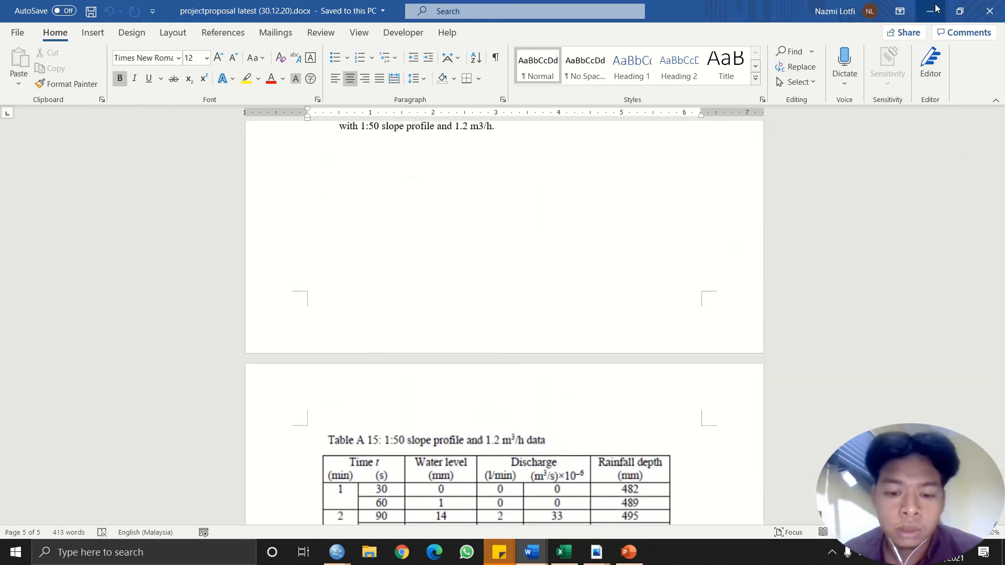
click(934, 10)
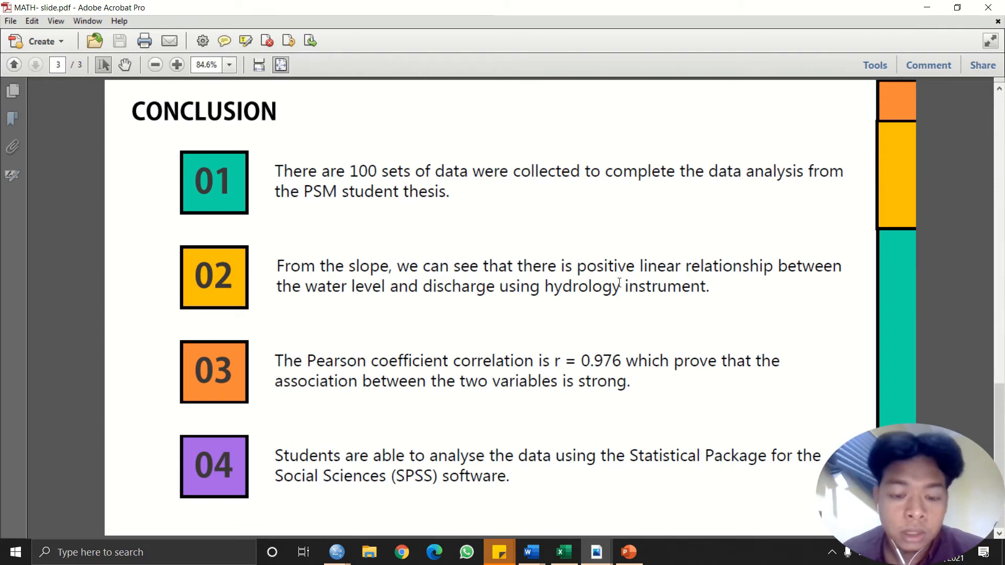
- Switch to the SPSS output SPSSsimulation(math5).spv and examine the scatterplot of water level versus discharge with its fit line
click(338, 552)
scroll(264, 507, down, 5)
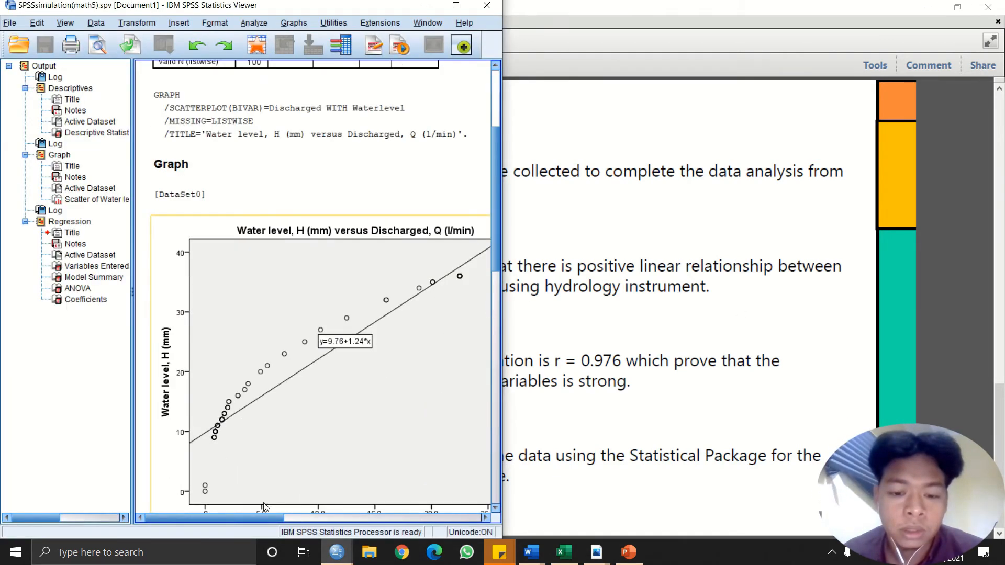
drag(266, 517, 287, 517)
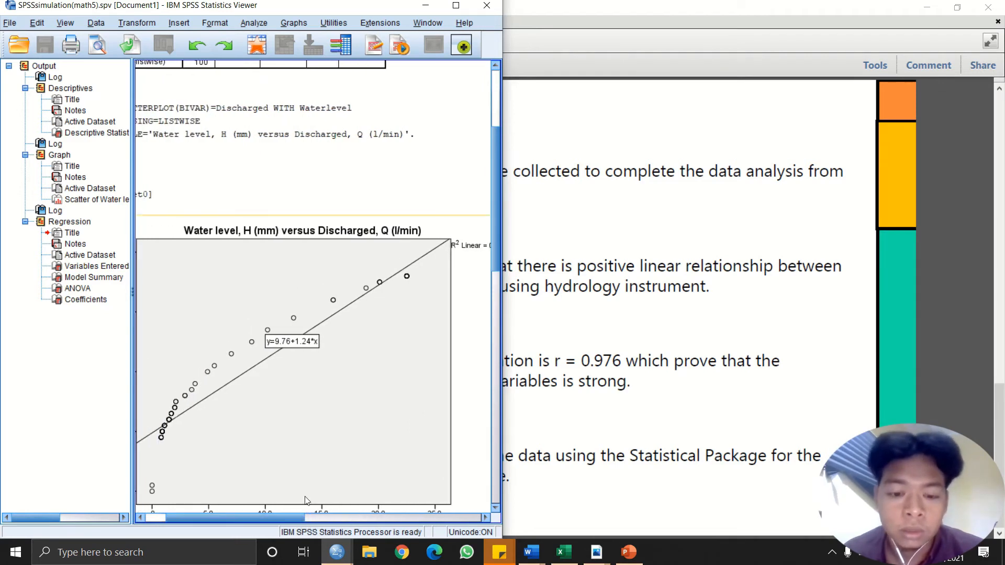
scroll(312, 488, down, 2)
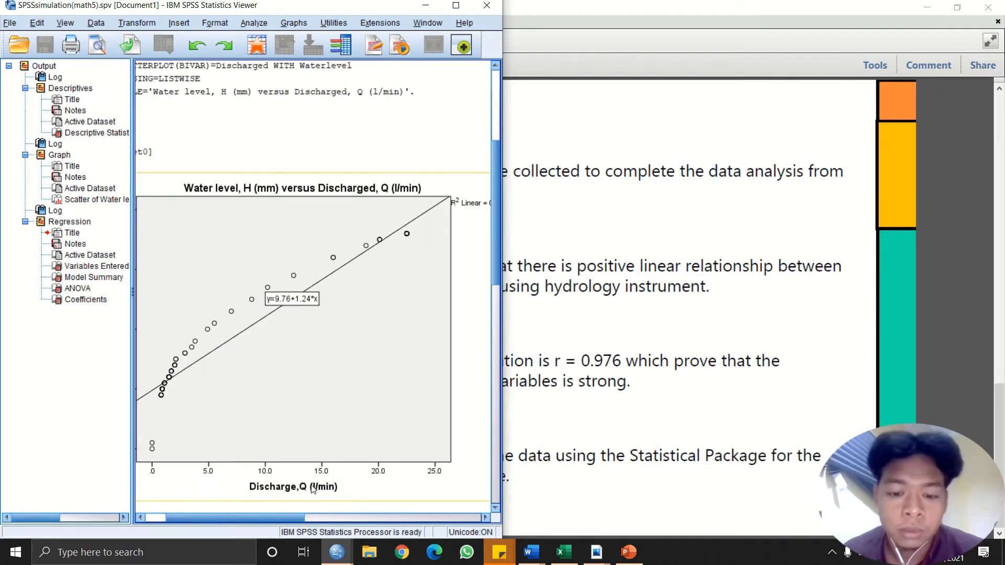
drag(281, 514, 277, 516)
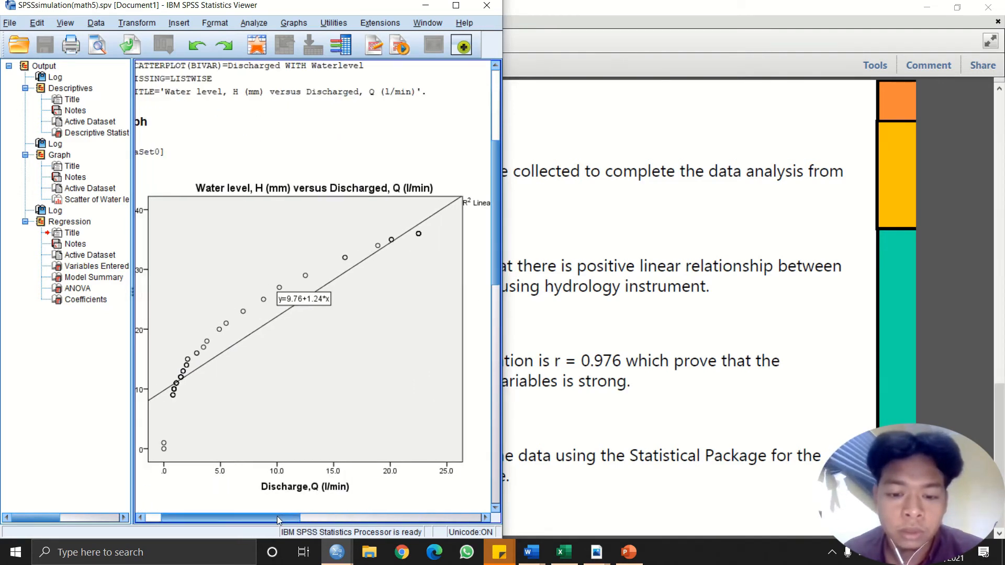
click(425, 7)
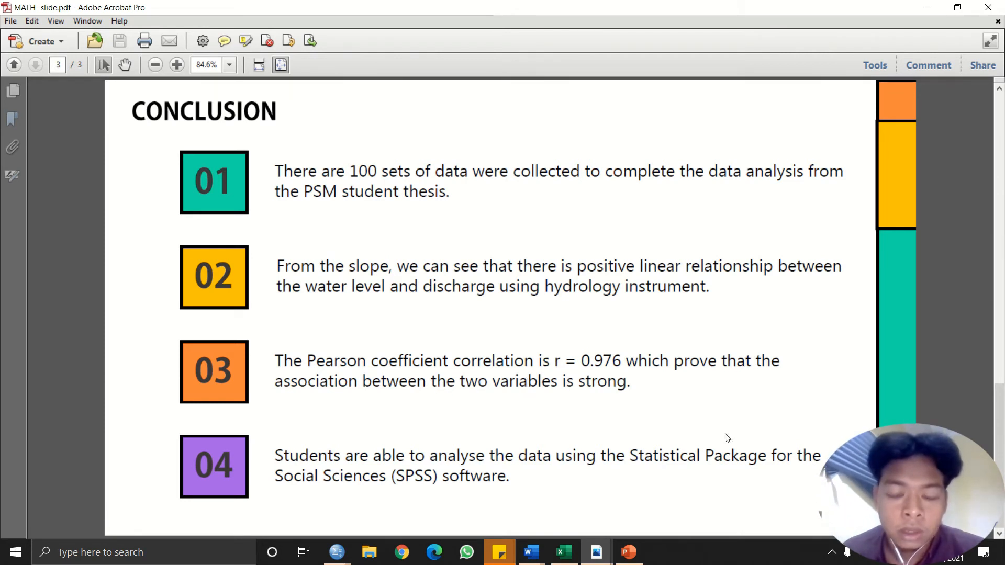
- Open Full Report G4.pdf in Acrobat and read section 1.3.7 with the Pearson correlation table and its interpretation
mouse_move(605, 559)
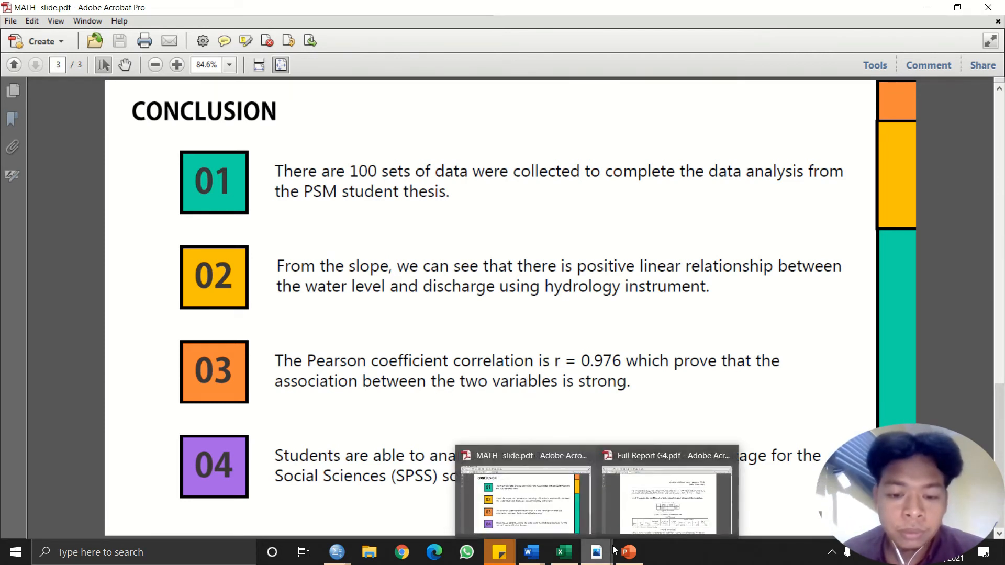
click(638, 524)
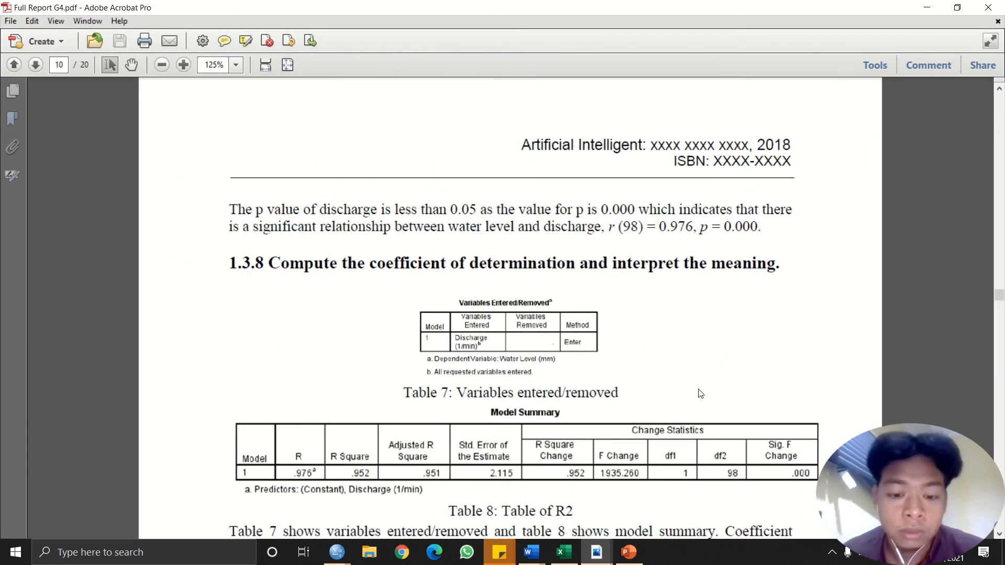
scroll(700, 393, up, 10)
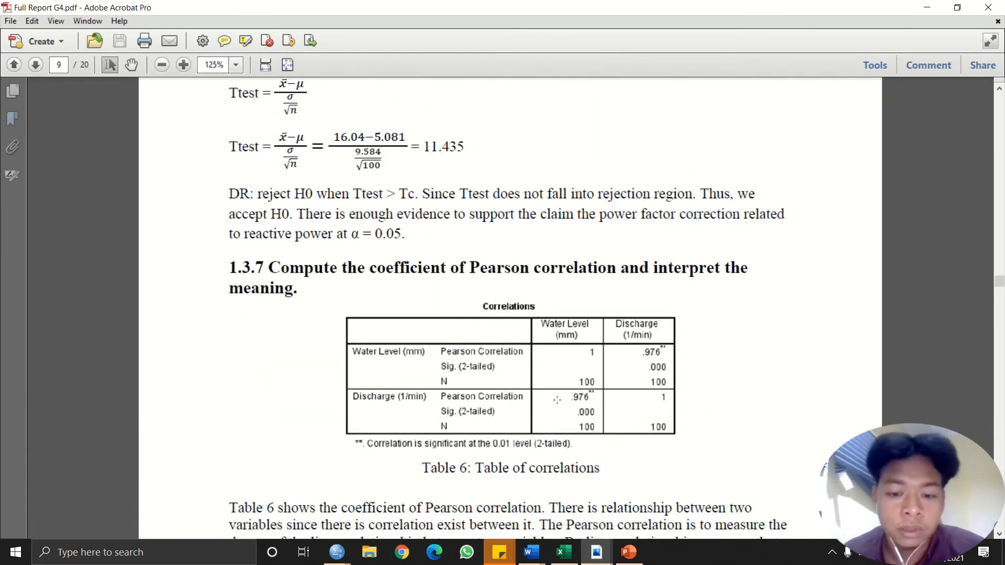
scroll(557, 400, down, 3)
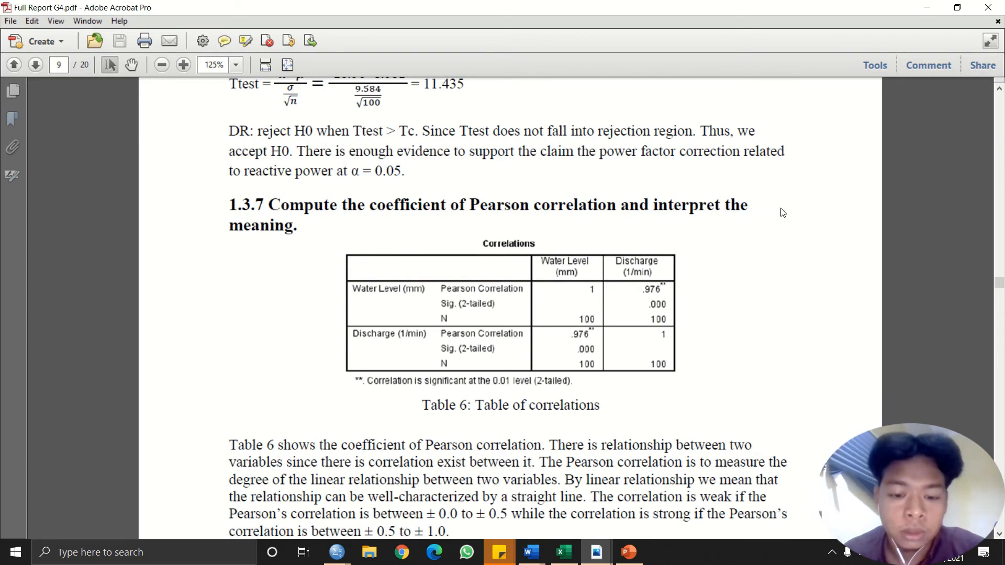
scroll(797, 231, down, 2)
scroll(797, 231, down, 1)
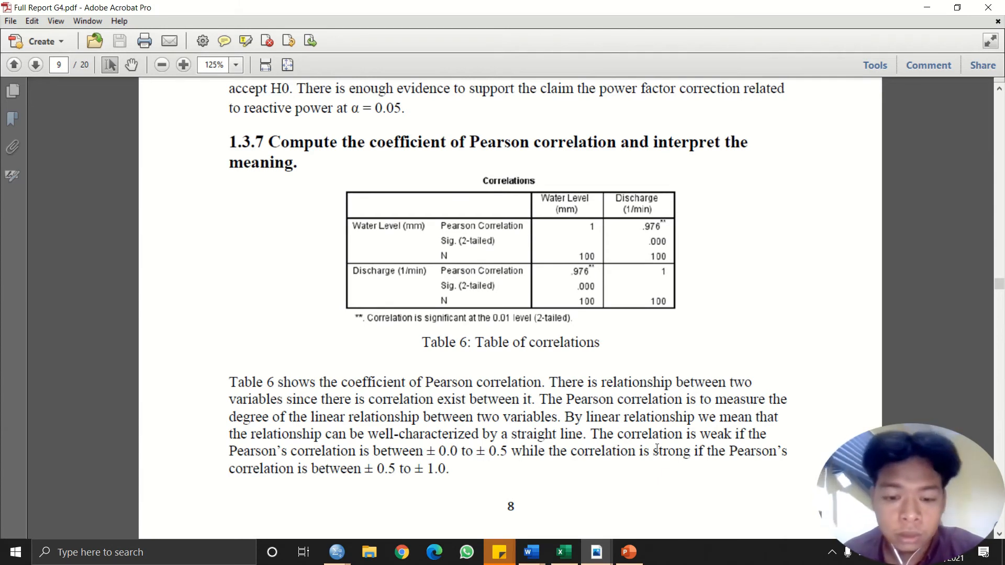
scroll(736, 445, down, 1)
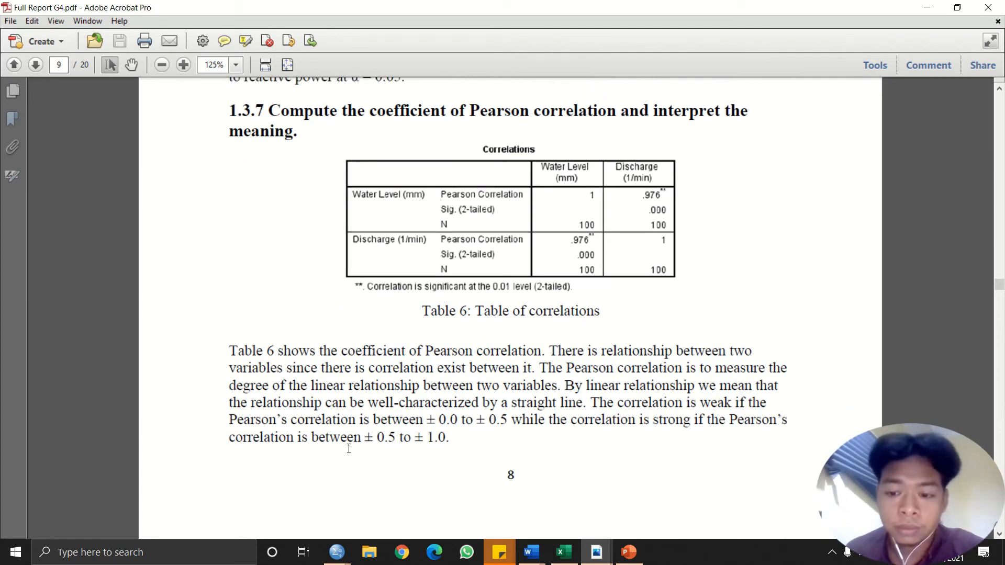
scroll(413, 452, down, 1)
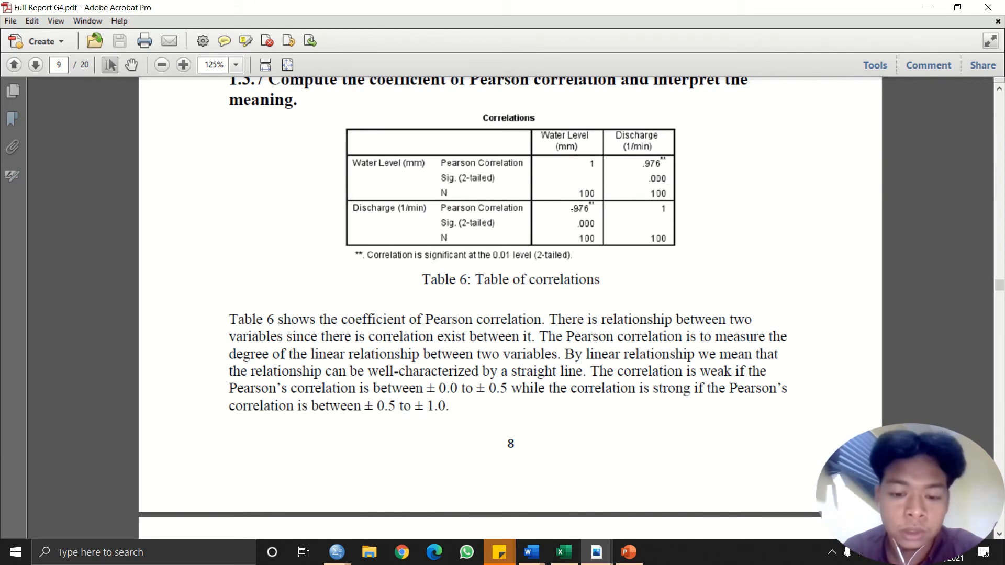
scroll(538, 211, down, 1)
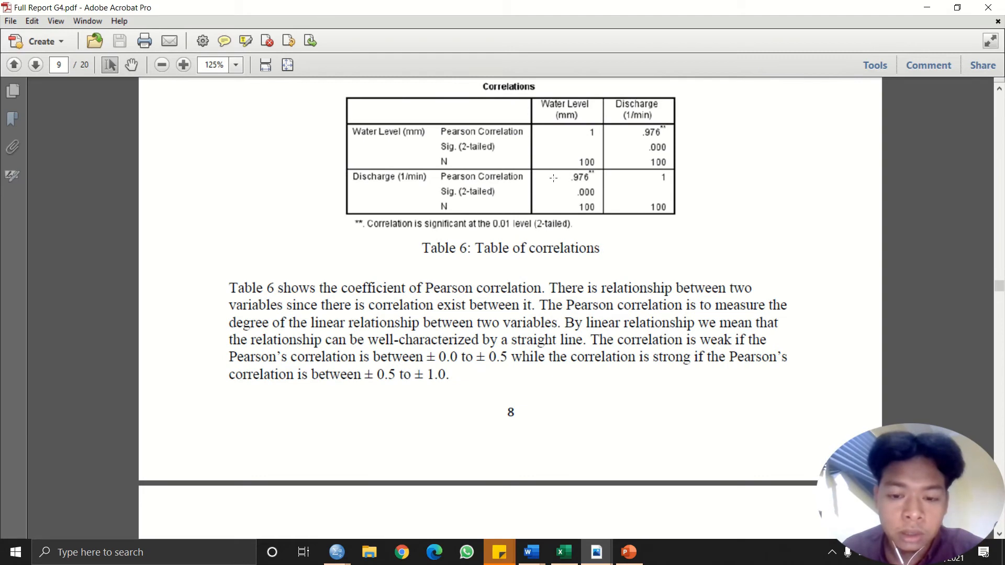
- Read the coefficient of determination section 1.3.8 and the start of the conclusion in the report
scroll(577, 186, down, 20)
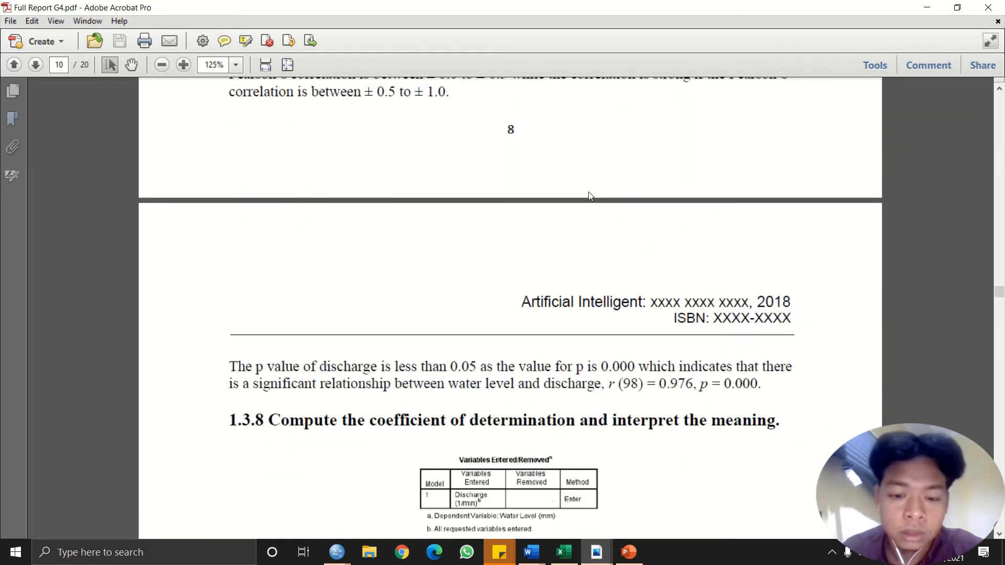
scroll(879, 285, down, 1)
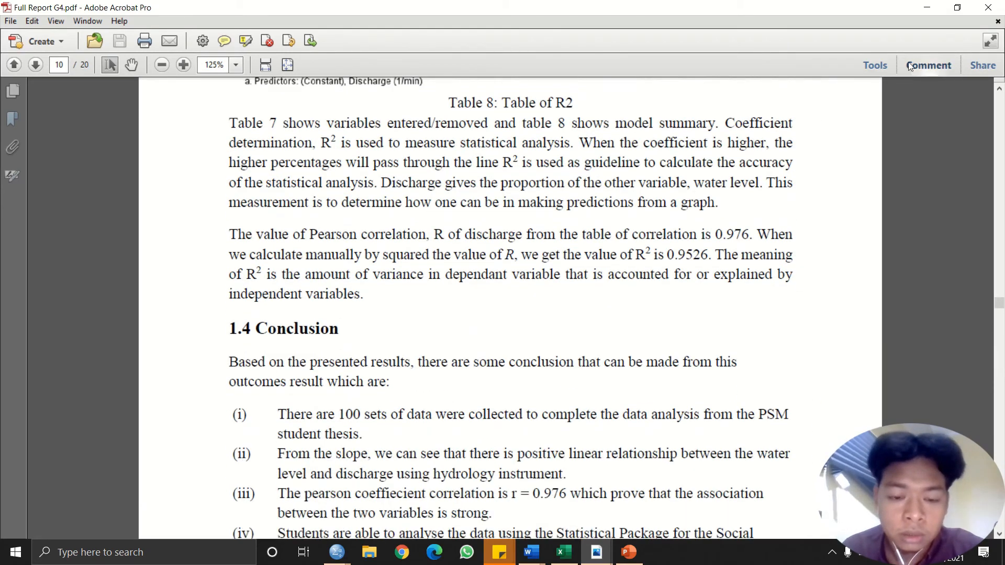
scroll(893, 96, up, 3)
click(927, 12)
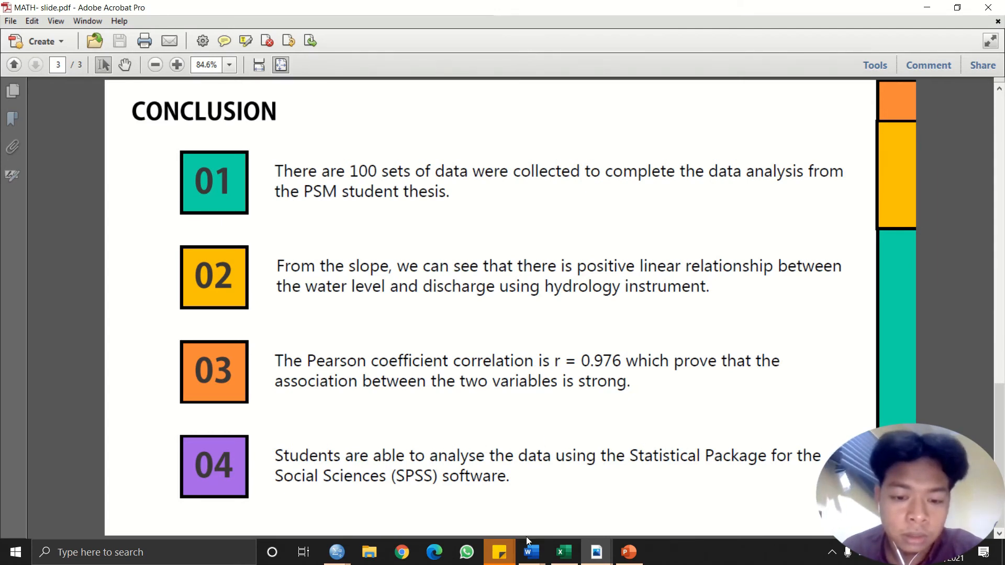
- Bring the SPSS output back up at the Descriptive Statistics table, in a movable window over the slides
mouse_move(336, 552)
click(413, 485)
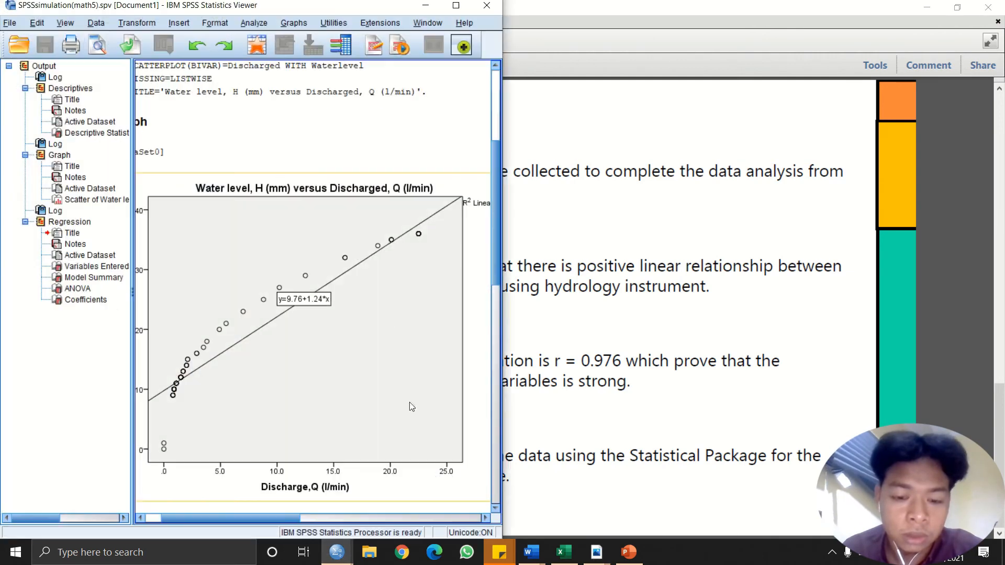
click(450, 30)
scroll(657, 245, up, 5)
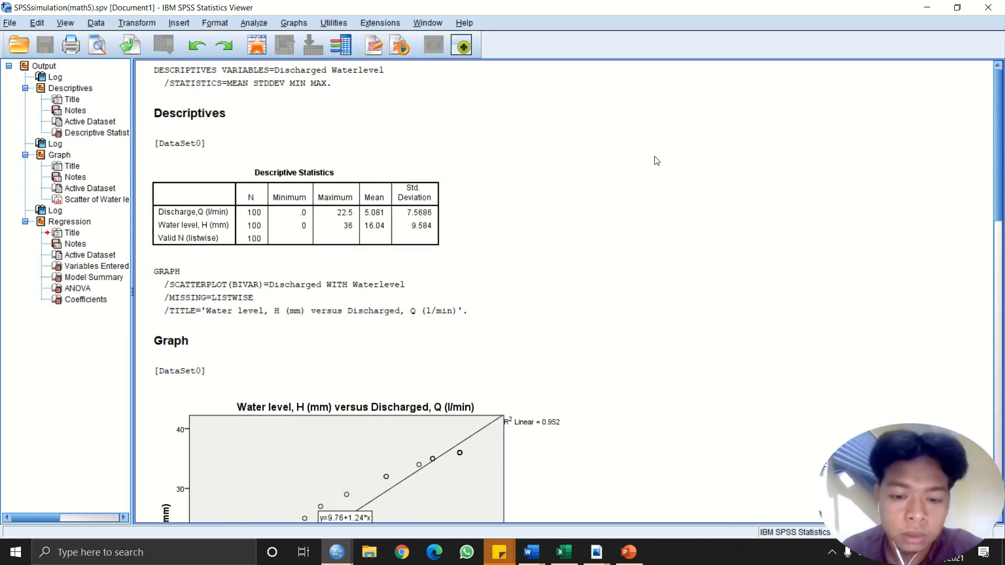
double_click(575, 8)
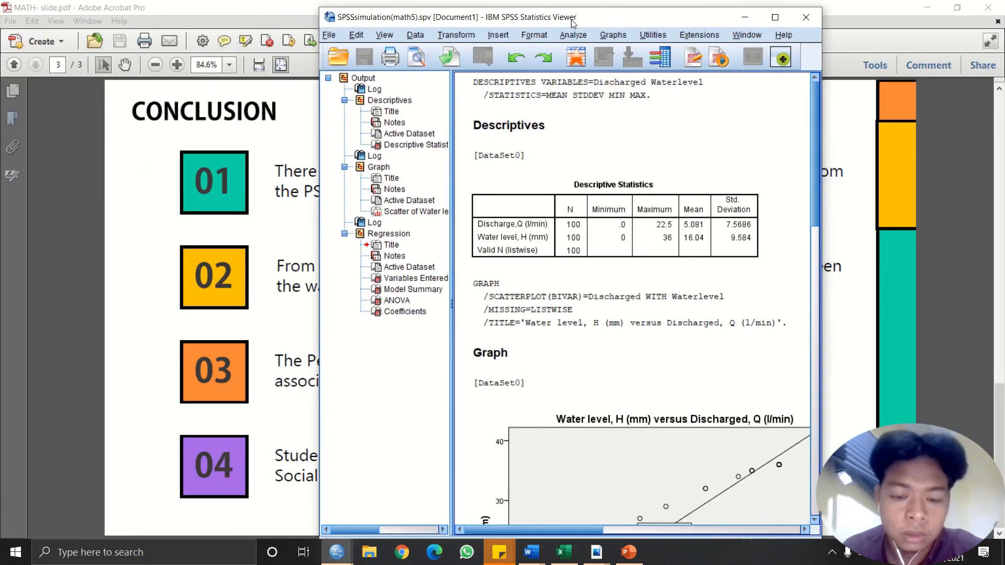
drag(571, 20, 571, 19)
drag(571, 21, 477, 20)
- Switch to Excel and check the summary rows for sum, mean, variance and standard deviation, including the water level mean formula
click(564, 551)
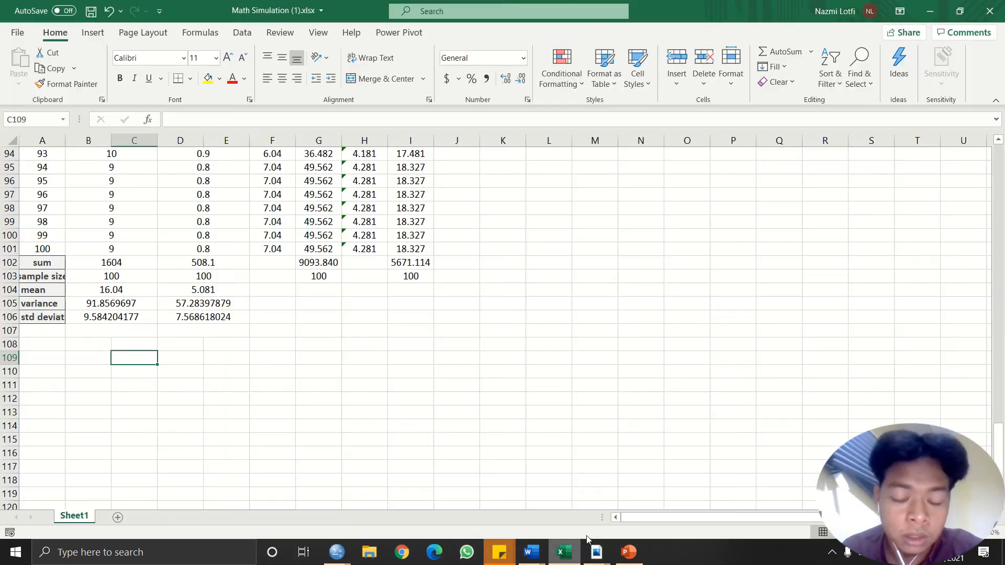
scroll(594, 312, up, 11)
drag(990, 410, 1001, 486)
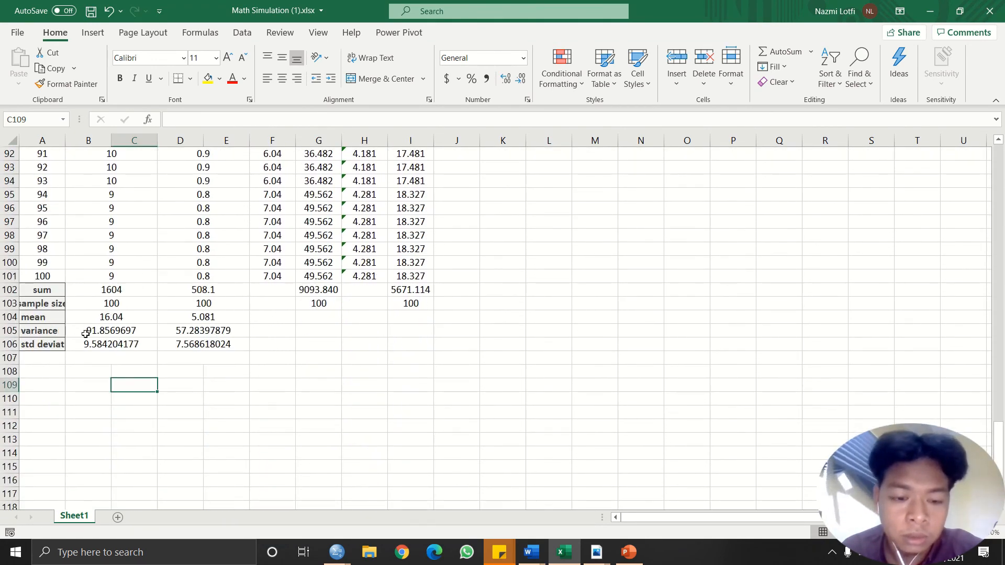
double_click(100, 319)
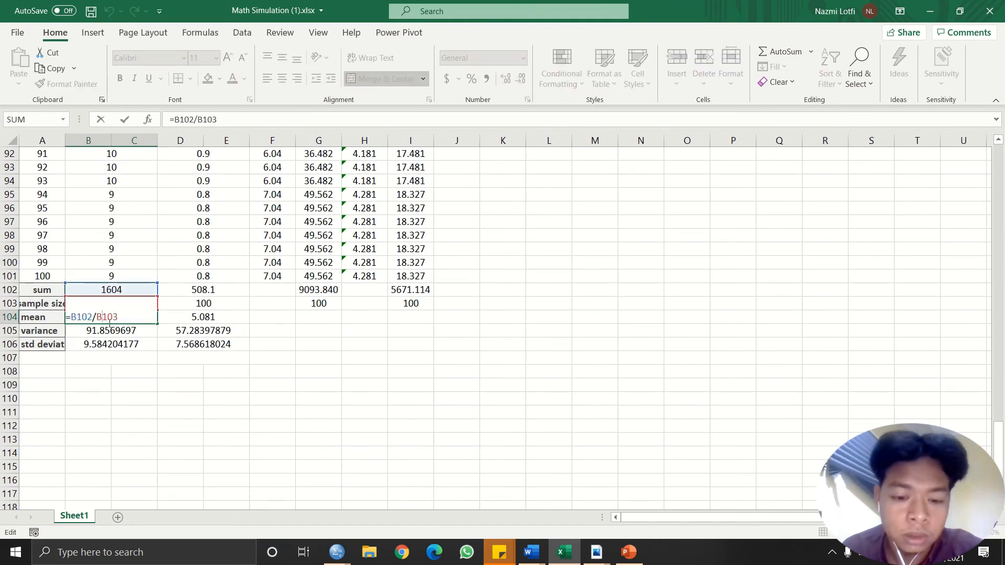
click(127, 425)
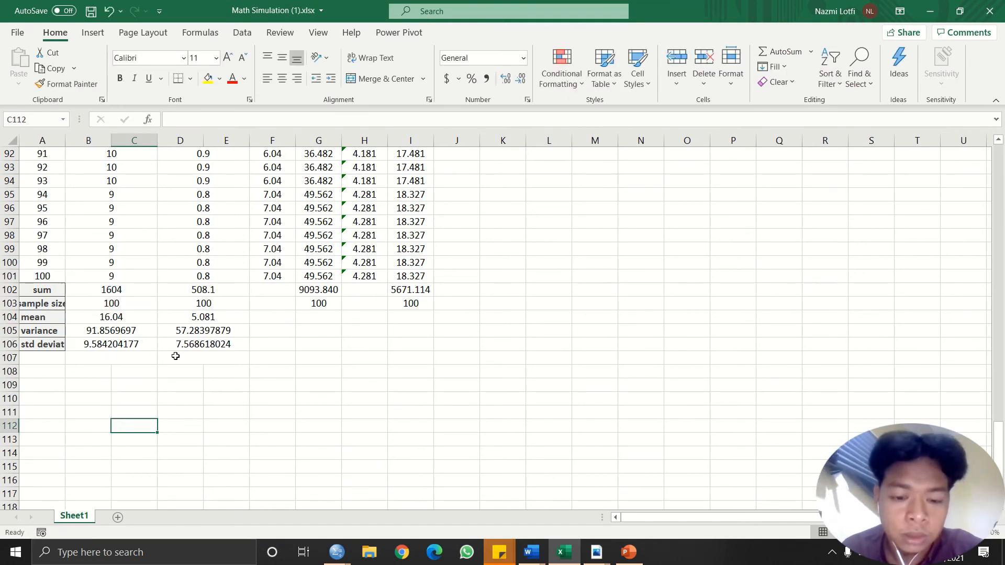
scroll(187, 353, up, 4)
scroll(157, 393, down, 5)
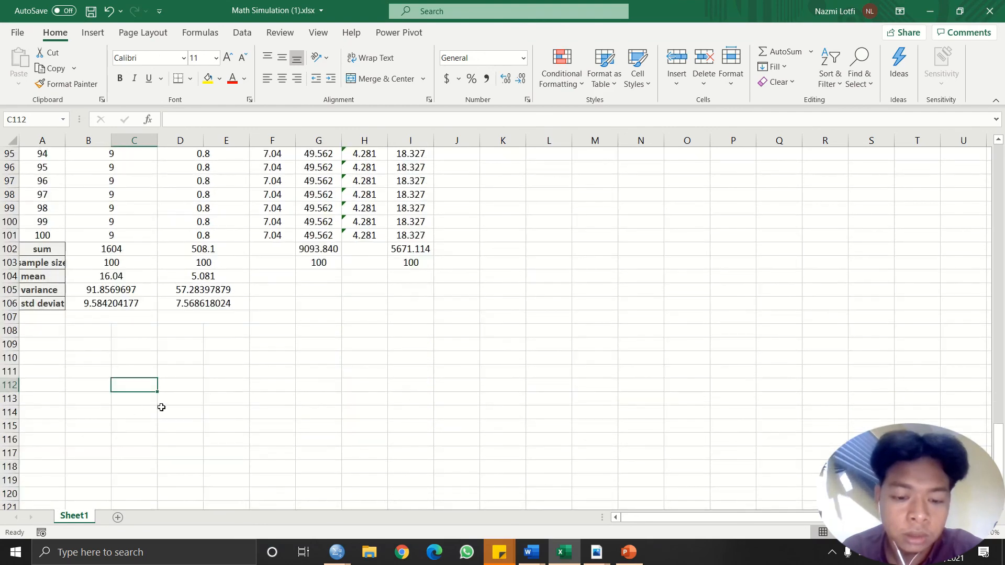
scroll(213, 335, up, 3)
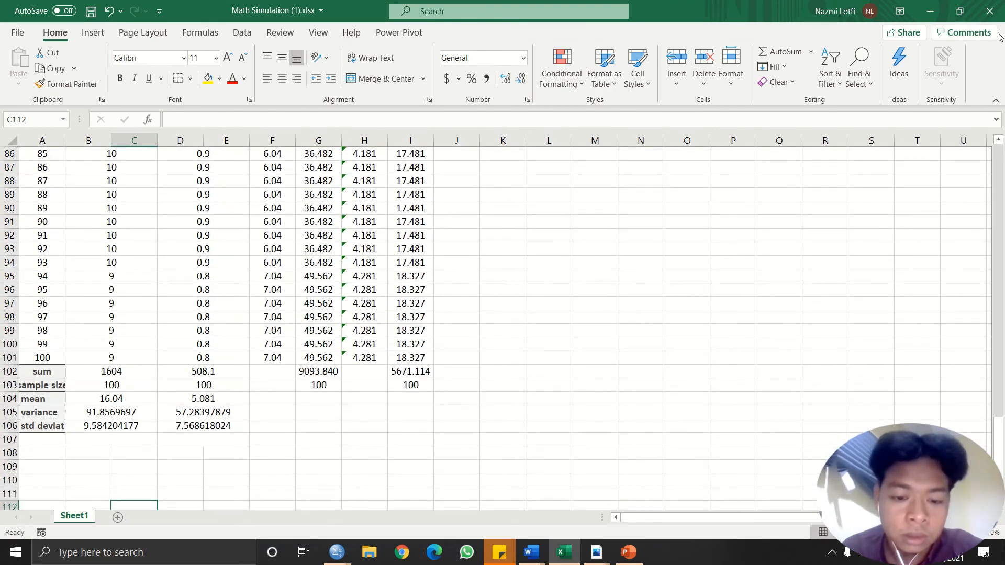
- Arrange the Math Simulation (1).xlsx workbook and the SPSS output window side by side
drag(757, 6, 1004, 206)
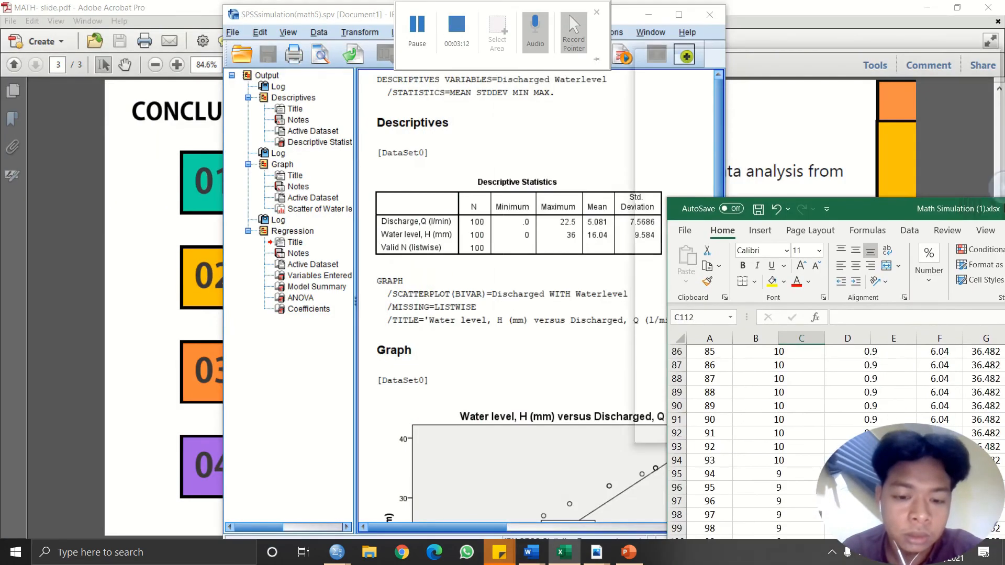
click(184, 114)
click(248, 239)
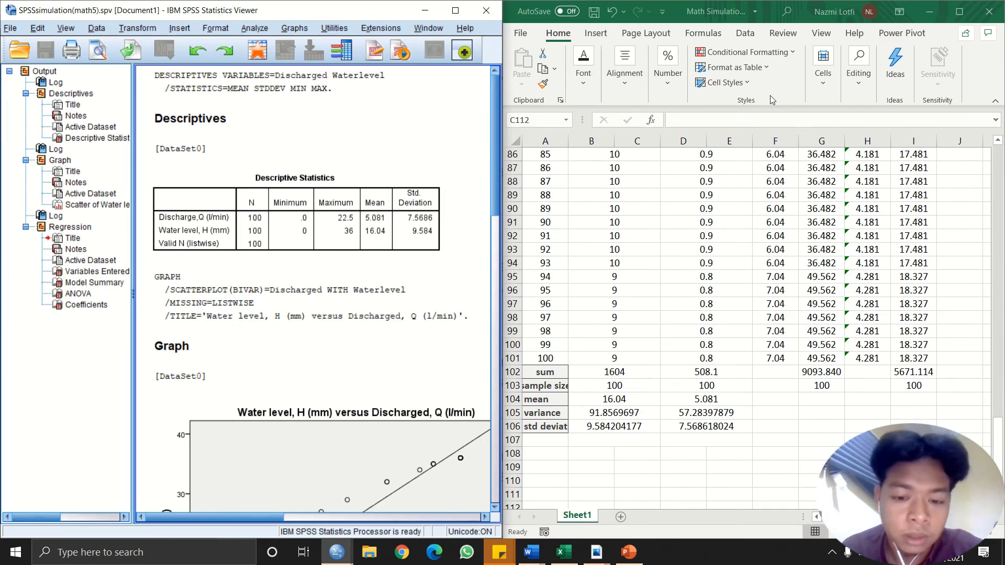
- Show the Word document of manual calculations beside the SPSS output and compare the water level mean, variance and standard deviation
mouse_move(544, 549)
mouse_move(532, 505)
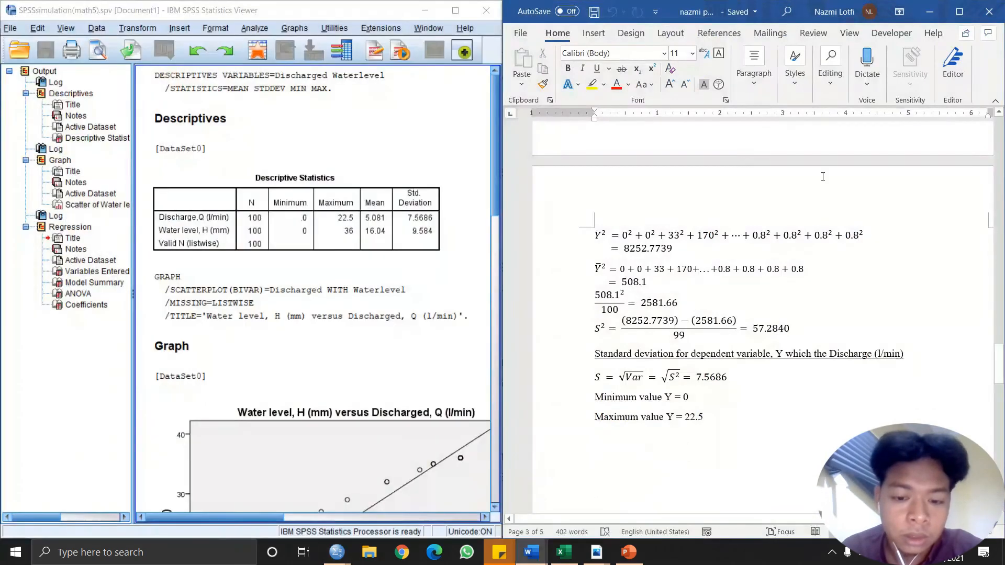
scroll(890, 307, up, 3)
scroll(889, 307, up, 10)
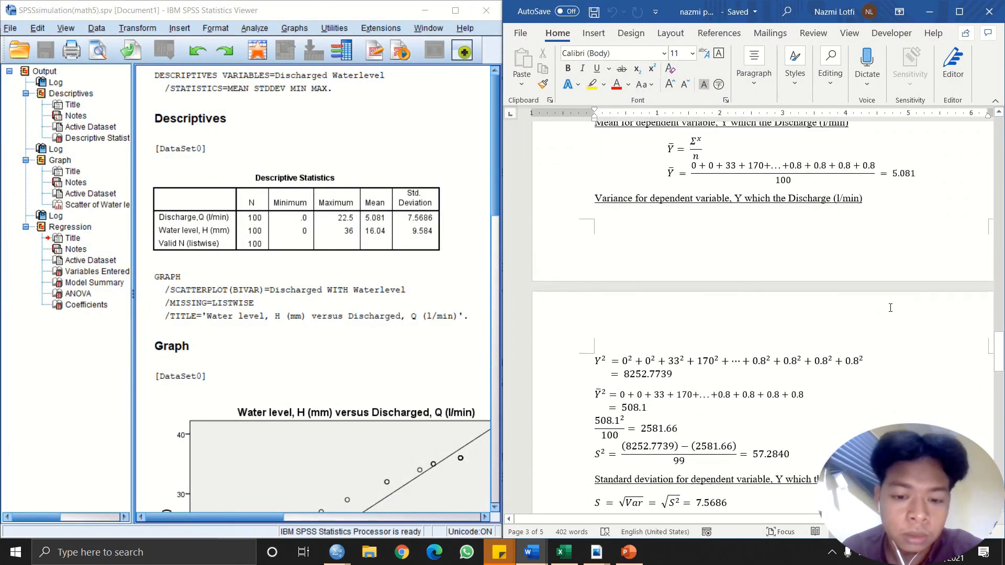
scroll(804, 299, up, 3)
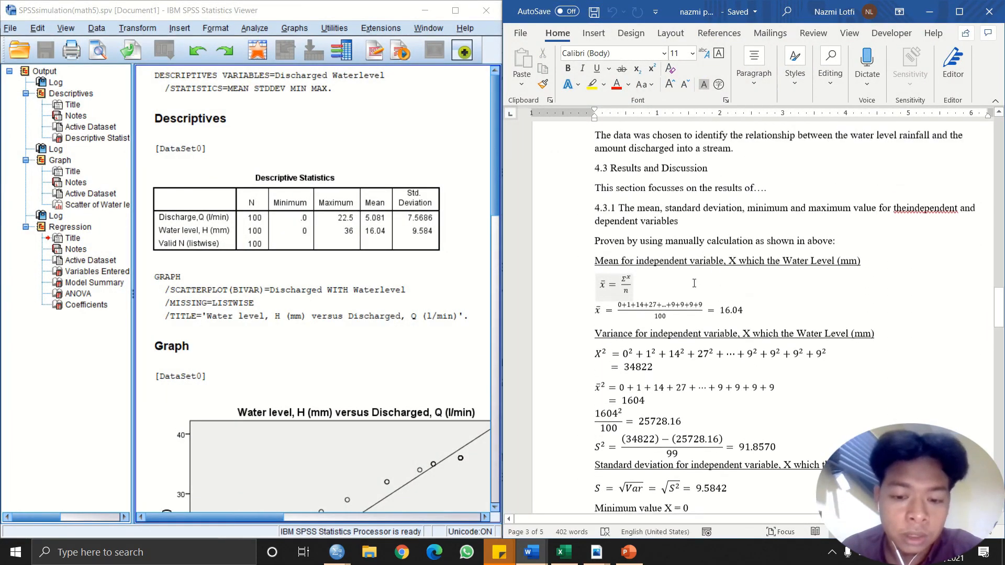
scroll(672, 198, down, 3)
click(610, 208)
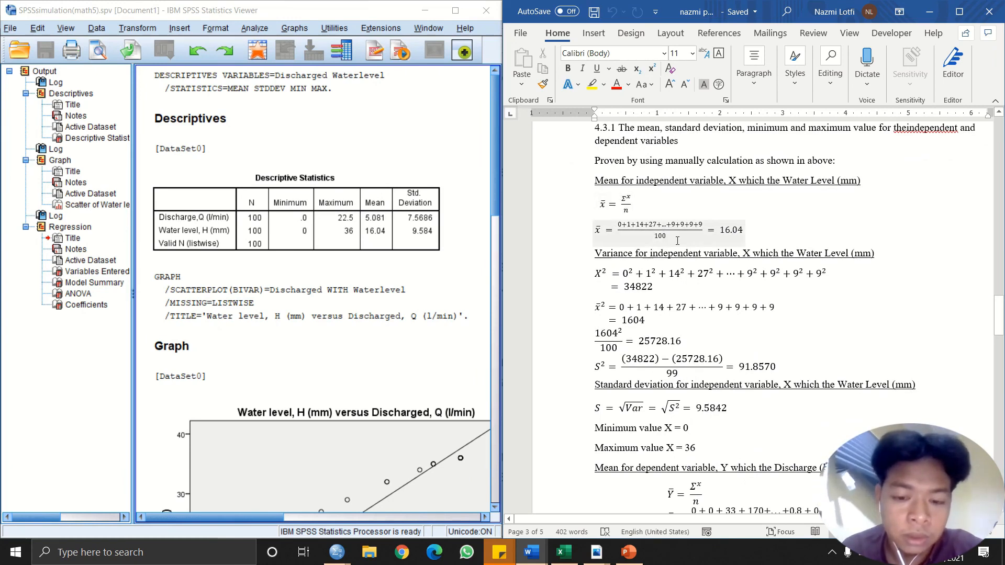
scroll(677, 241, down, 1)
scroll(654, 242, down, 3)
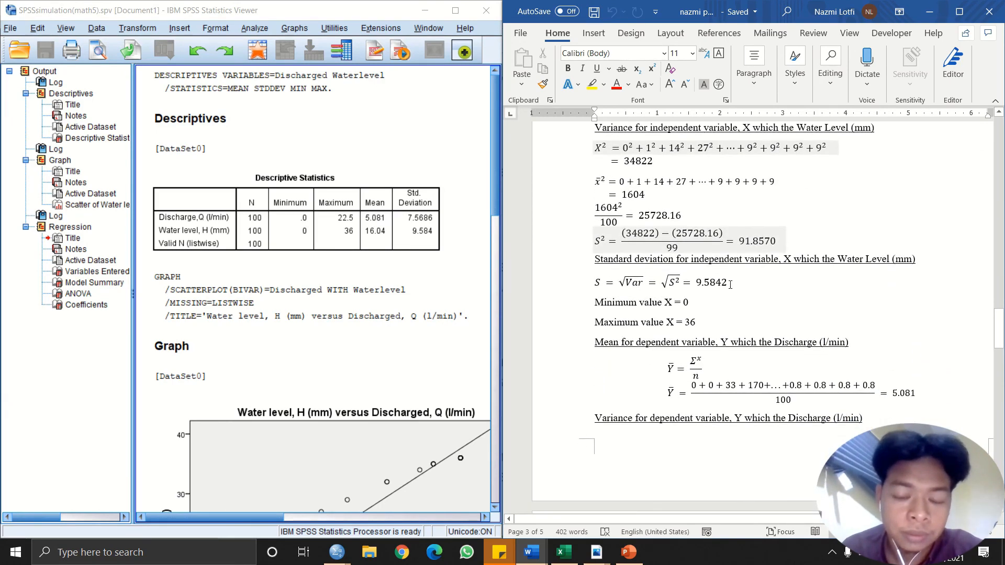
scroll(675, 267, down, 2)
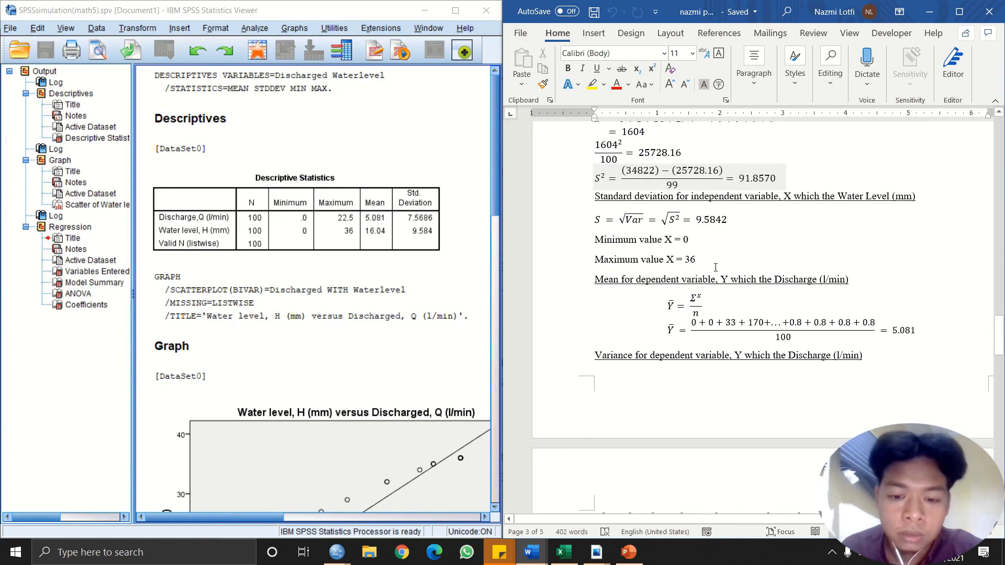